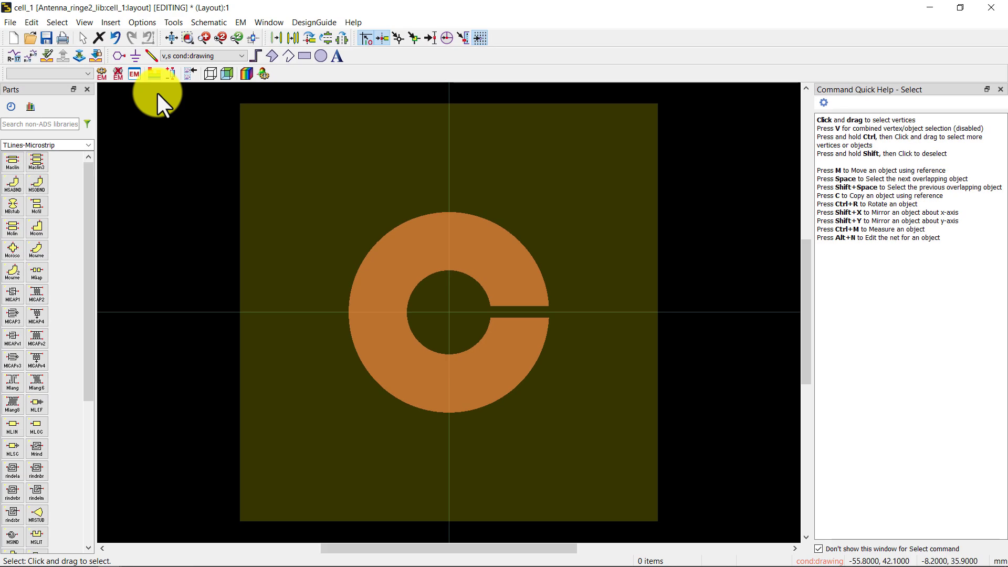
# Create substrate1 and select its 25 mil Alumina (9.6) dielectric layer for editing
pyautogui.click(153, 76)
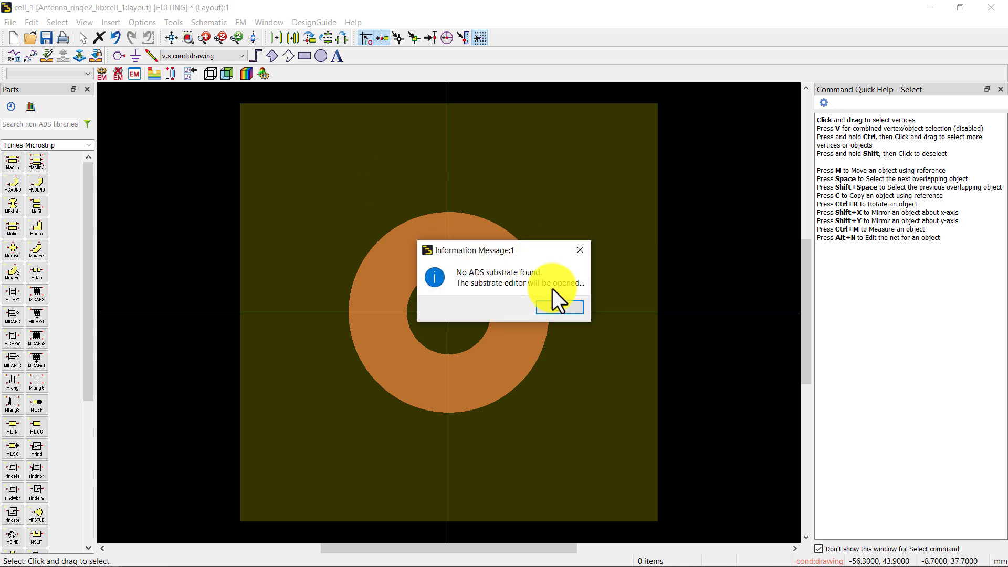
pyautogui.click(571, 311)
pyautogui.click(446, 333)
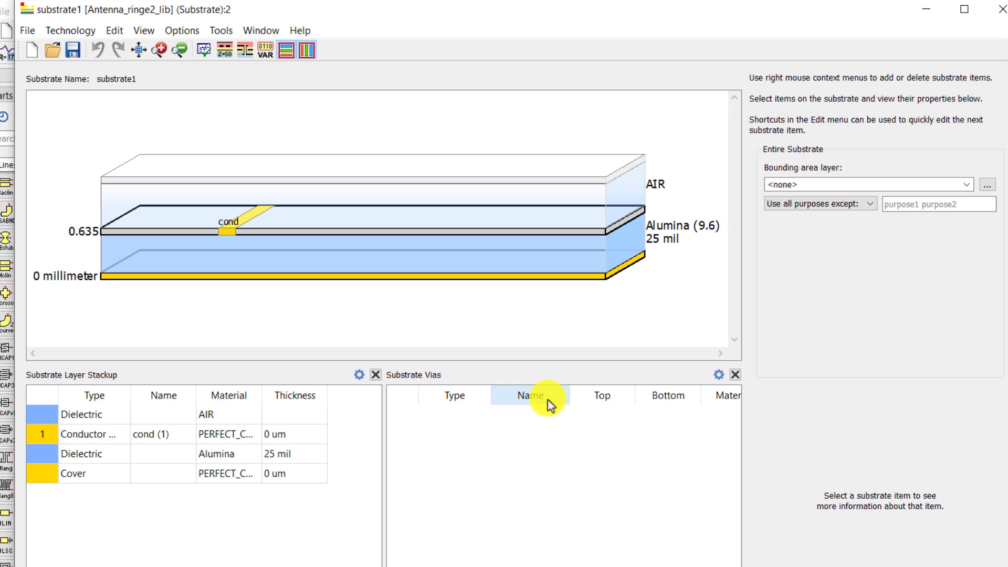
pyautogui.moveTo(572, 253)
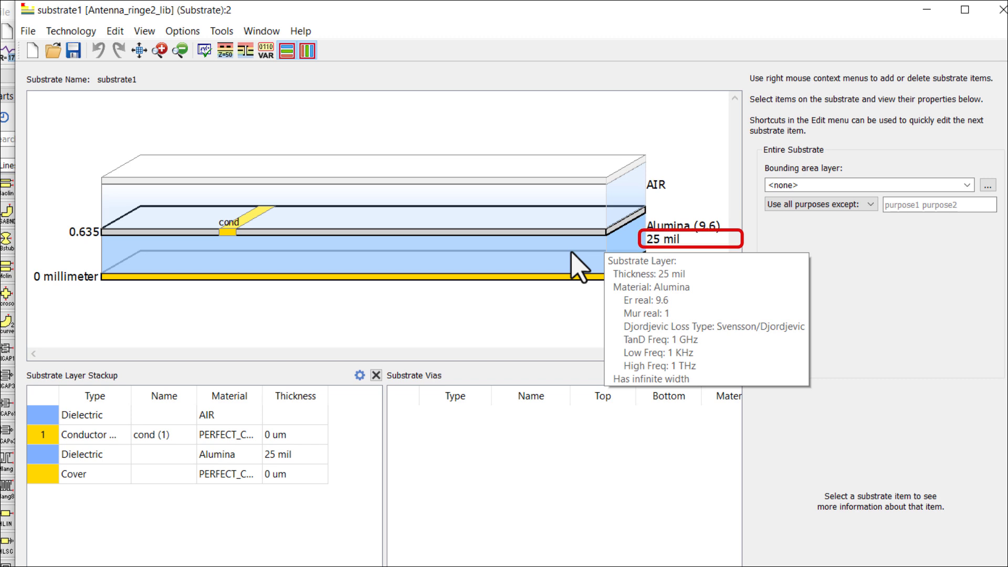
pyautogui.click(571, 251)
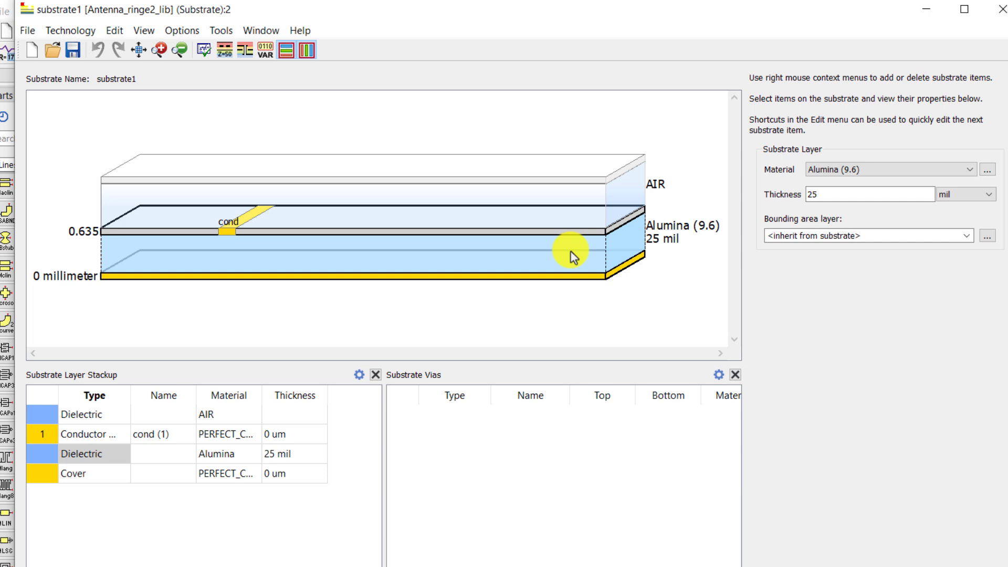
# Add PTFE_Quartz (Er 2.5, TanD 0.0005) from the ADS material database to the dielectrics
pyautogui.click(974, 171)
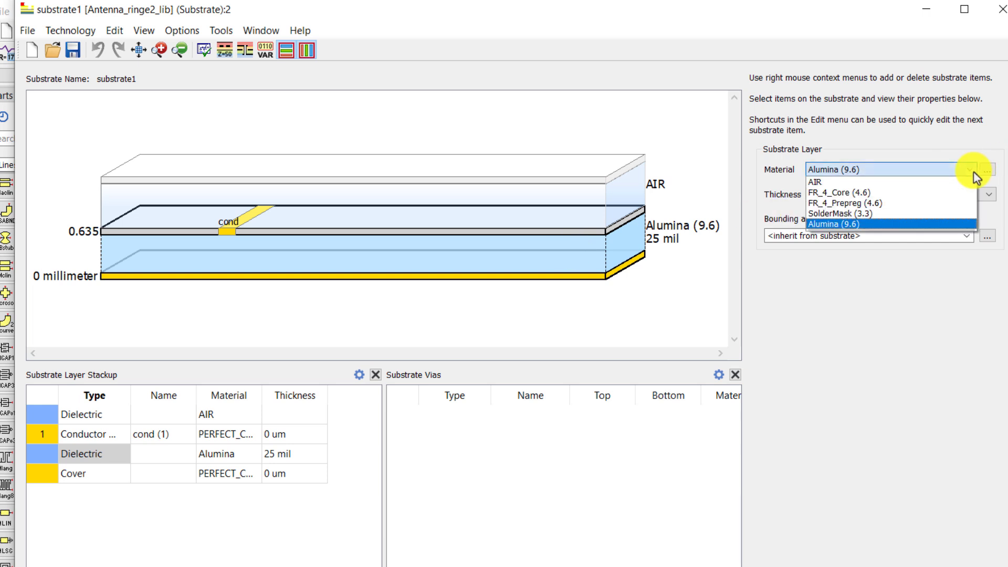
pyautogui.click(975, 174)
pyautogui.click(988, 170)
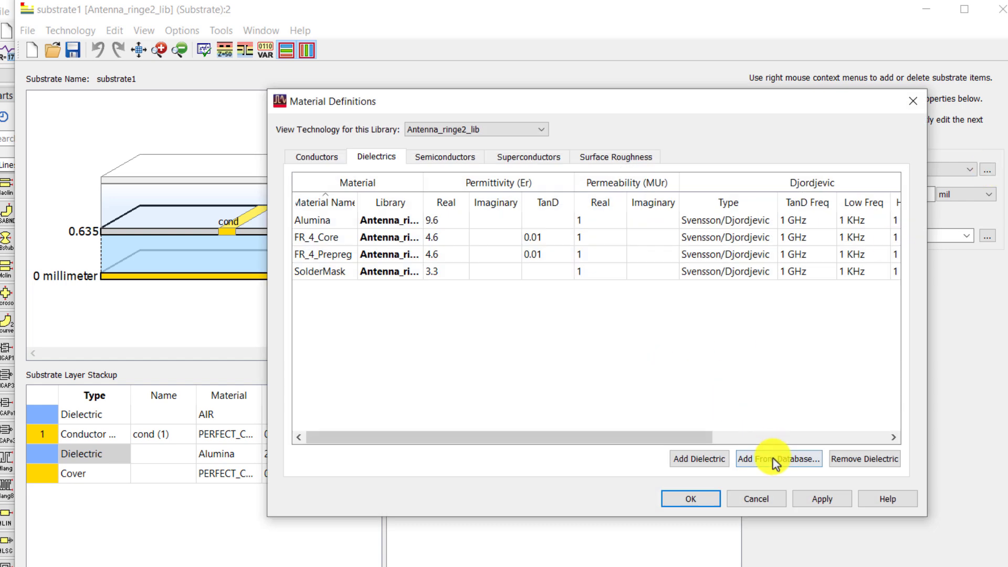
pyautogui.click(776, 461)
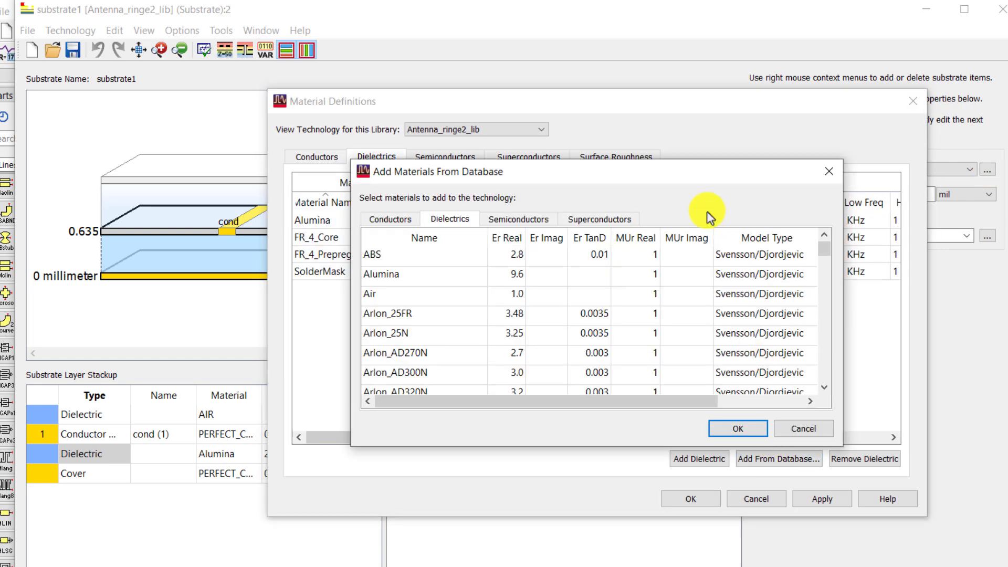
pyautogui.moveTo(615, 160); pyautogui.dragTo(614, 29)
pyautogui.moveTo(617, 449); pyautogui.dragTo(637, 540)
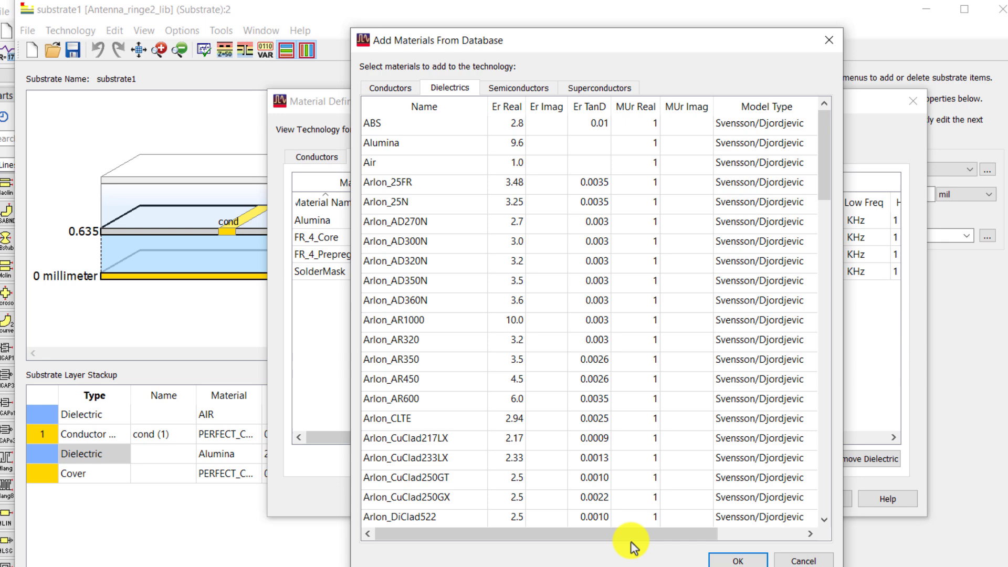
pyautogui.moveTo(826, 158); pyautogui.dragTo(656, 423)
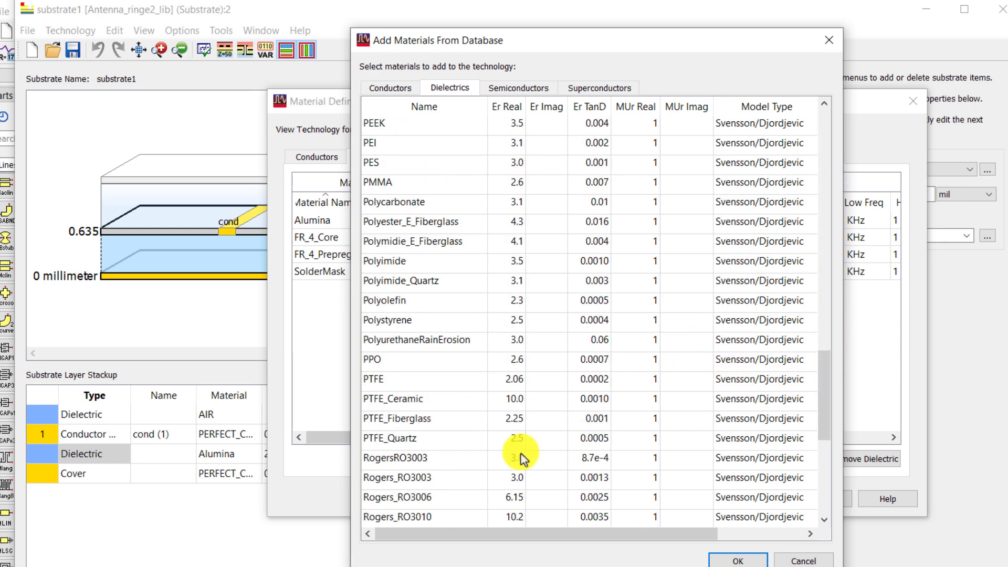
pyautogui.click(405, 440)
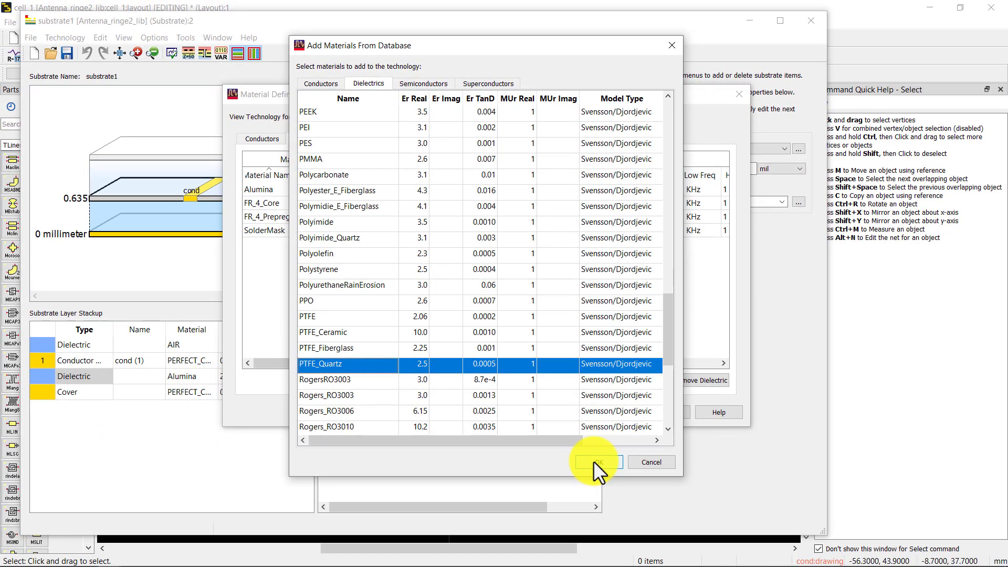
pyautogui.click(735, 560)
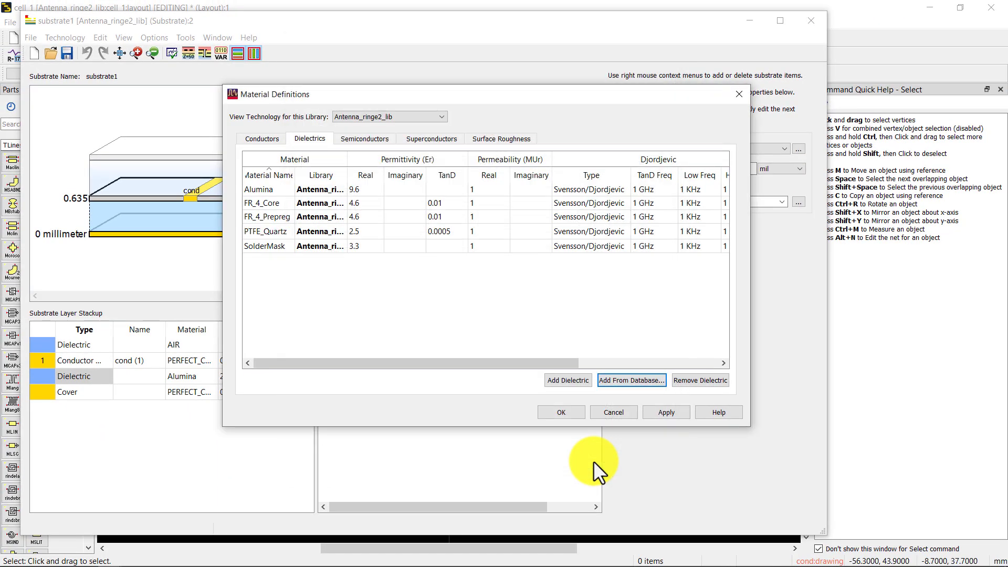
# Set the substrate dielectric to PTFE_Quartz (2.5) with a thickness of 1.57 millimeter
pyautogui.click(561, 412)
pyautogui.click(784, 150)
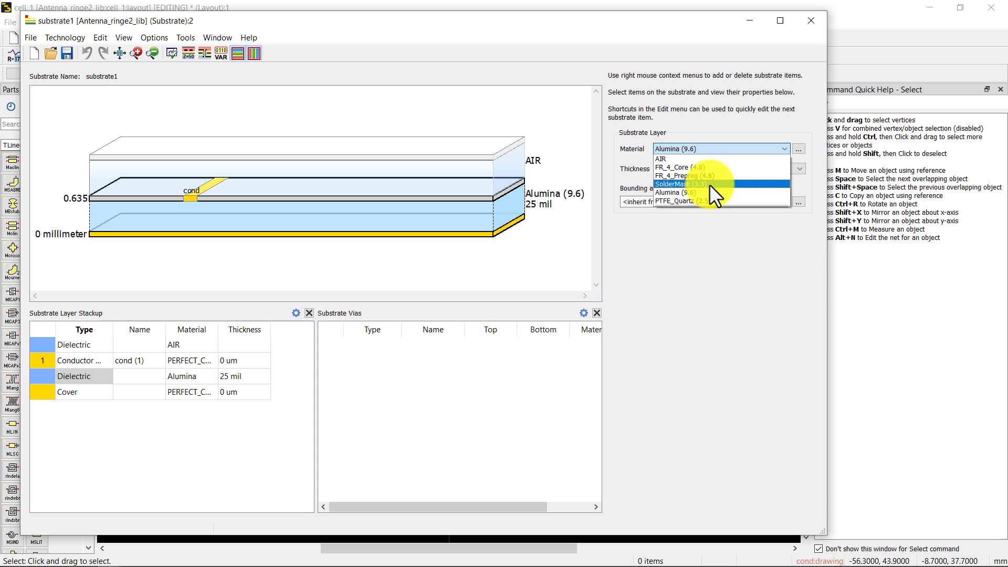
pyautogui.click(682, 200)
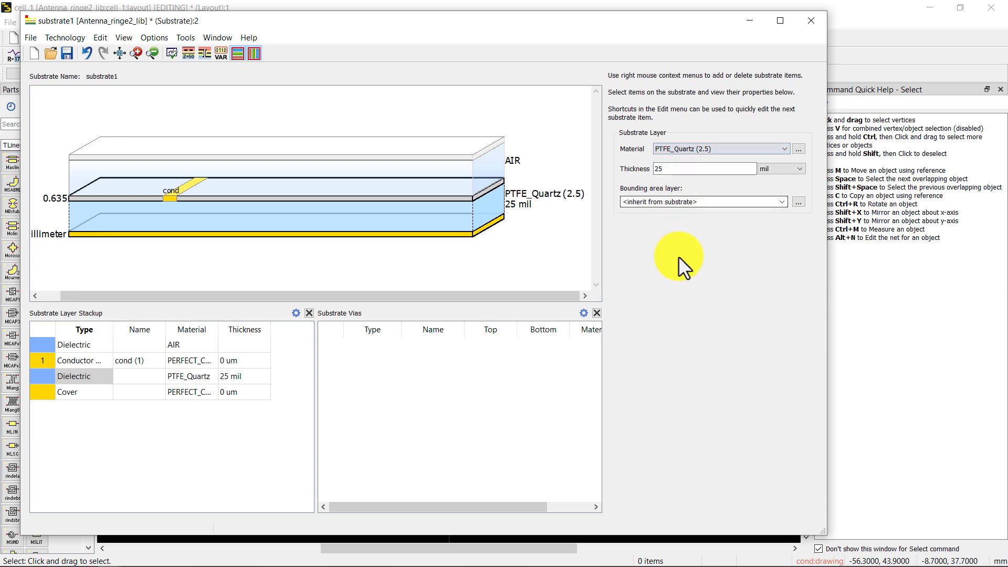
pyautogui.click(700, 168)
pyautogui.press('BackSpace')
pyautogui.press('BackSpace')
pyautogui.write('1.57')
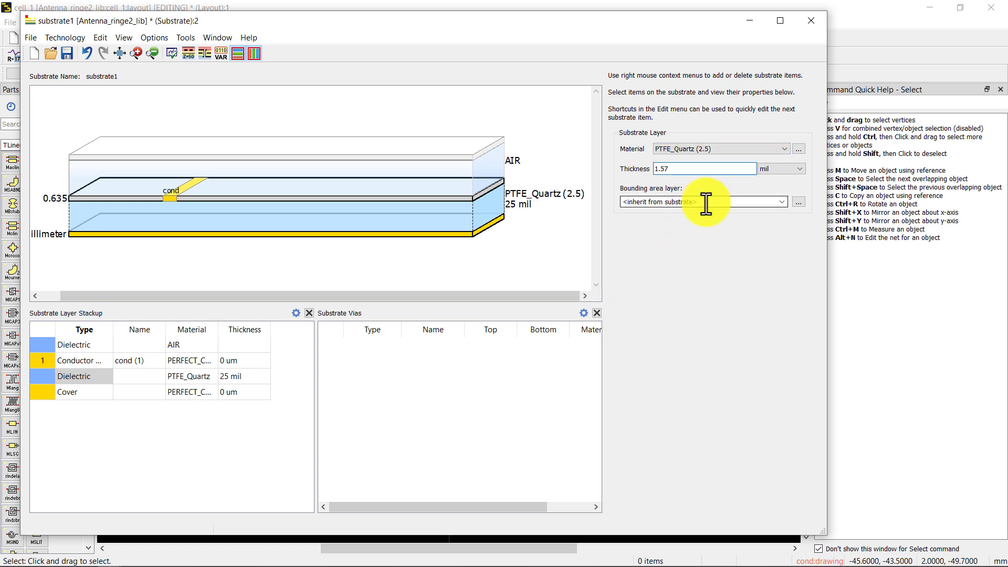
pyautogui.click(799, 169)
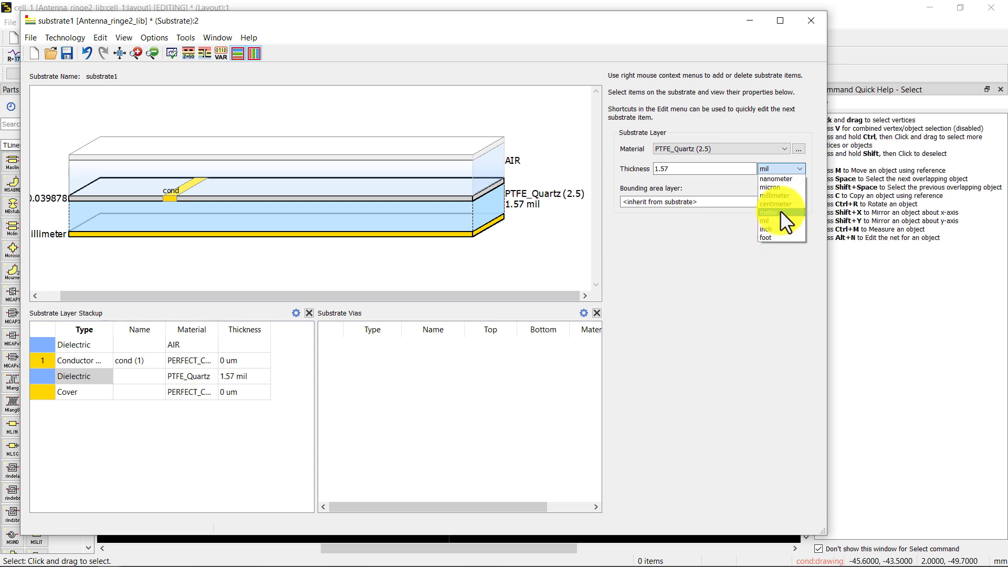
pyautogui.click(775, 196)
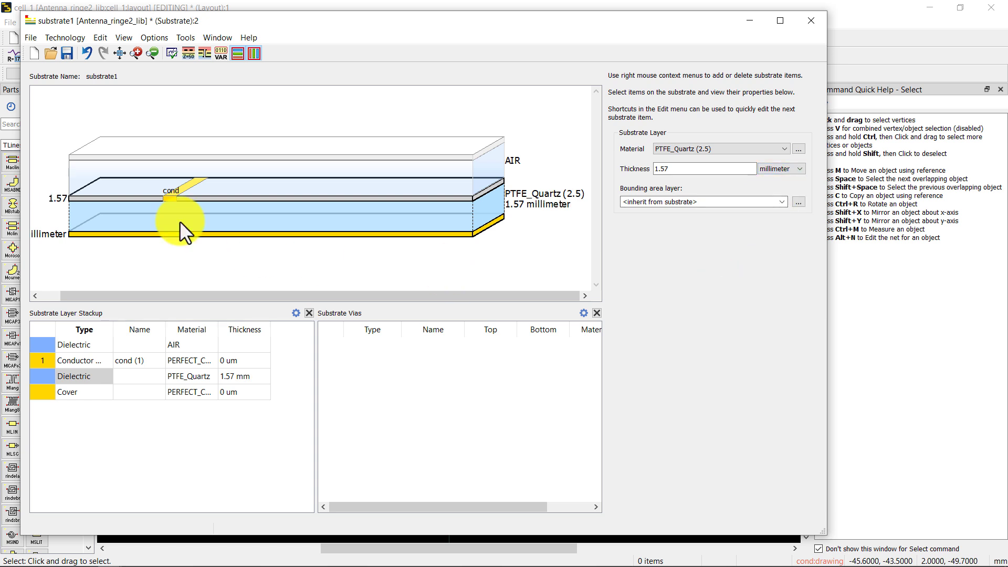
pyautogui.click(173, 200)
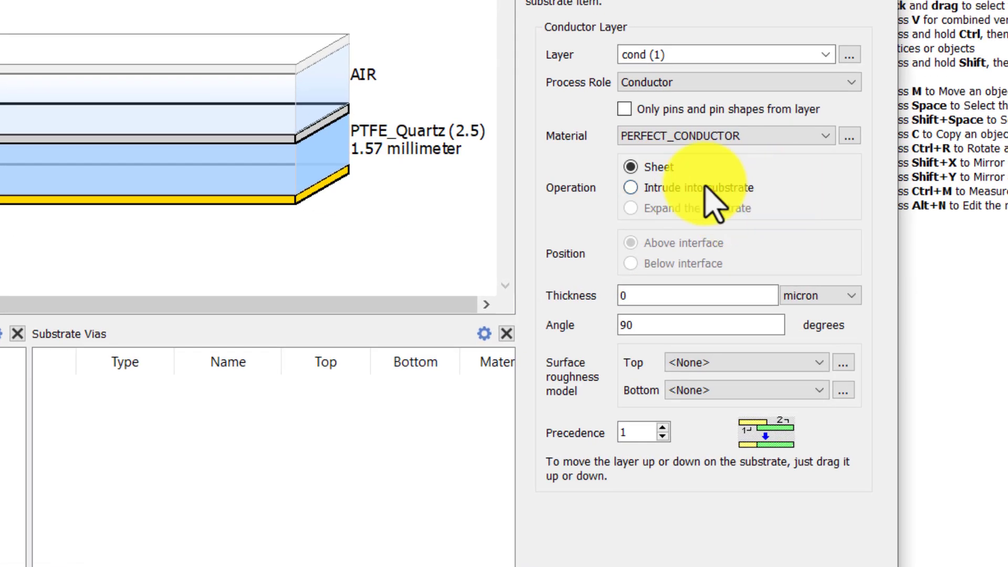
# Make the cond layer 35 micron Copper intruding into the substrate, and close the editor
pyautogui.click(671, 227)
pyautogui.doubleClick(691, 301)
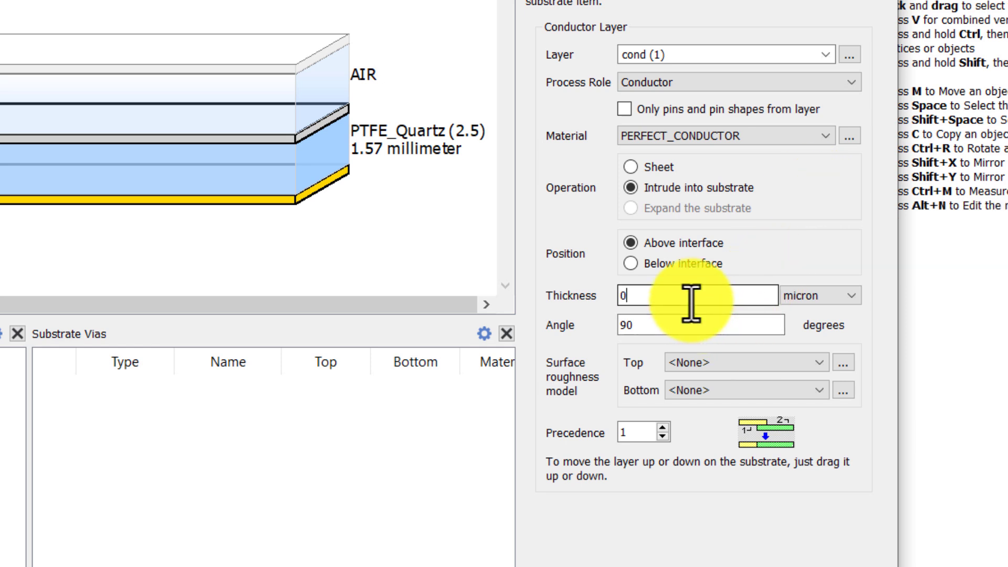
pyautogui.press('BackSpace')
pyautogui.write('35')
pyautogui.click(819, 145)
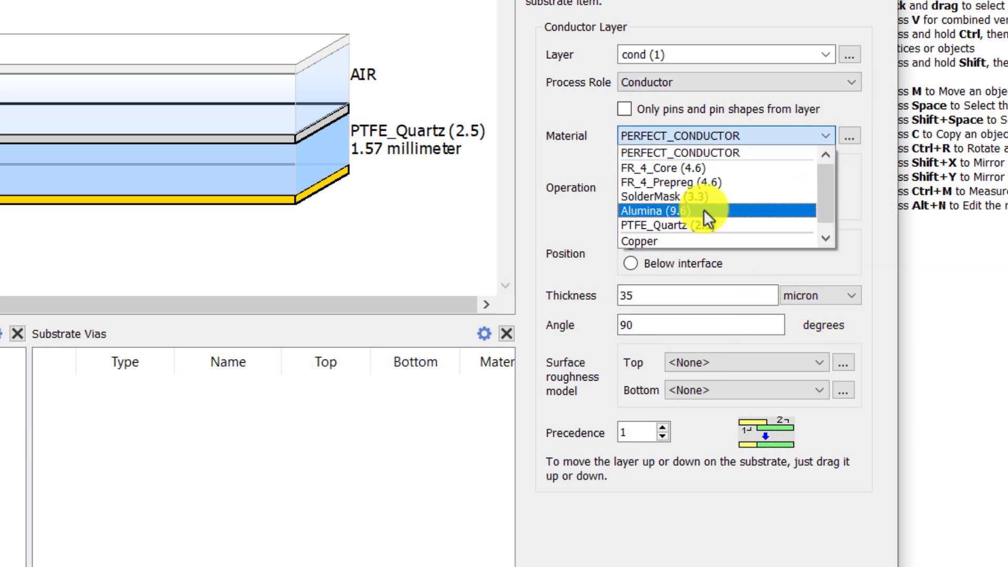
pyautogui.click(664, 239)
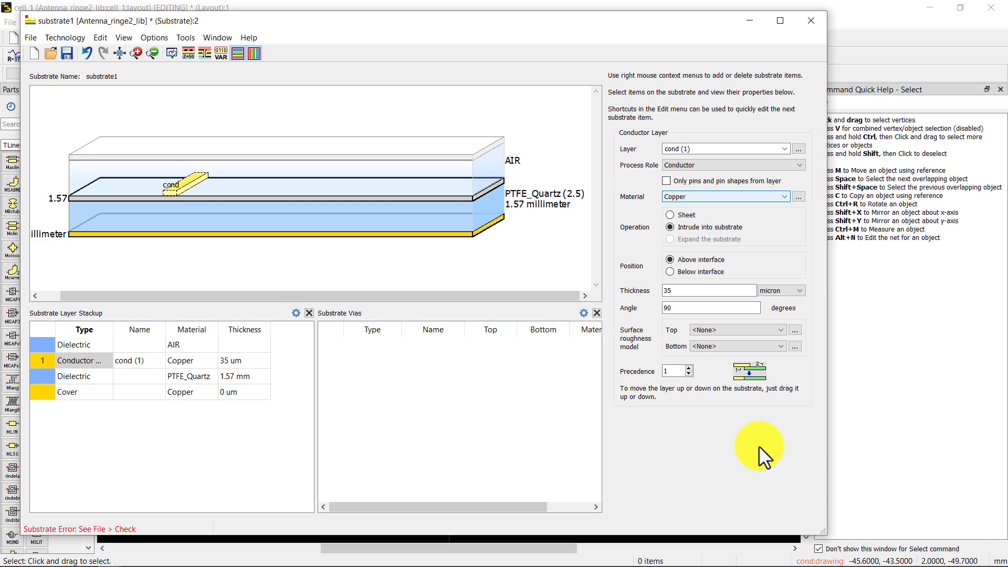
pyautogui.click(64, 55)
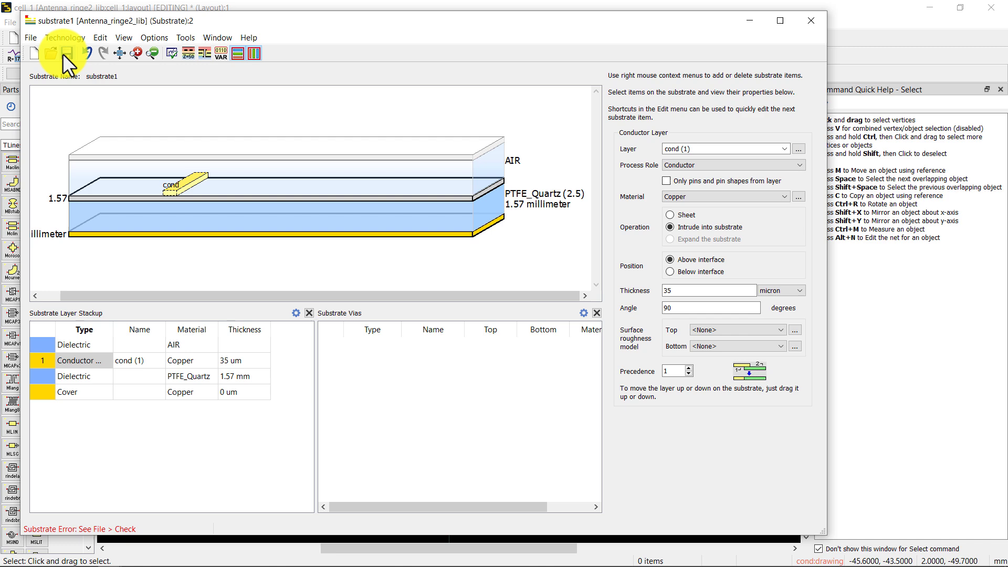
# Place feed pin P1 on the lower edge of the slotted ring
pyautogui.click(811, 26)
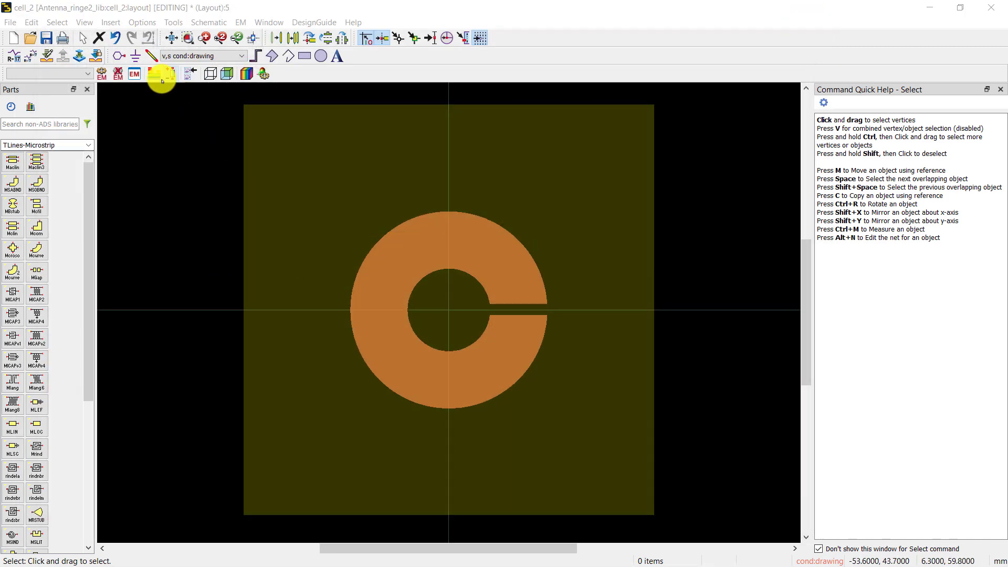
pyautogui.click(163, 77)
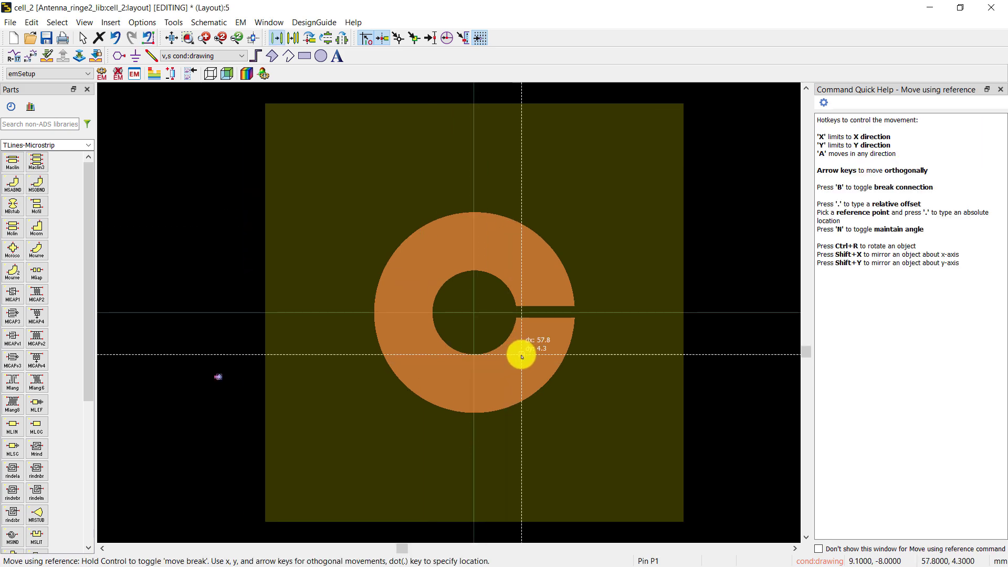
pyautogui.click(520, 354)
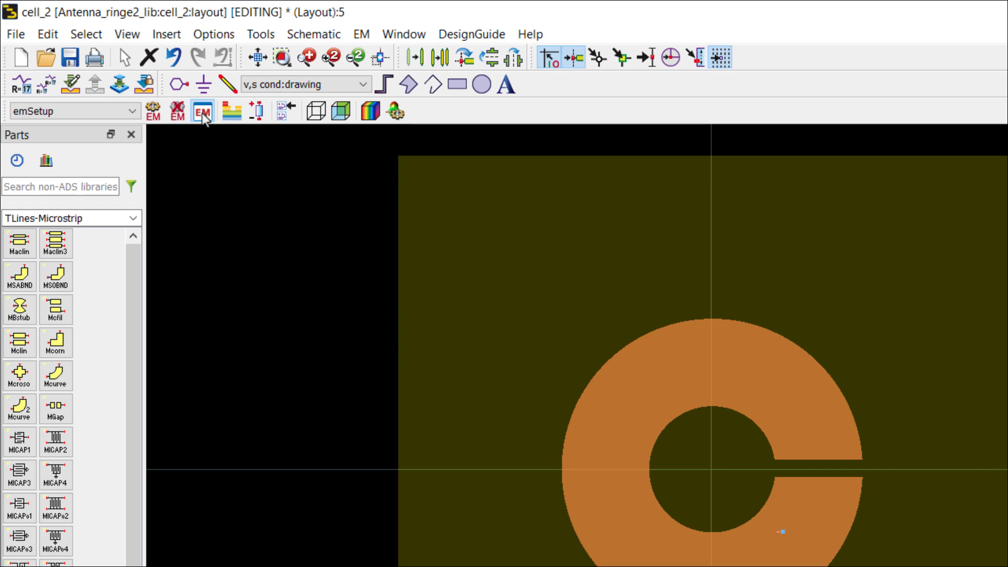
# Open the Momentum Microwave EM setup and view its input layout settings
pyautogui.click(202, 112)
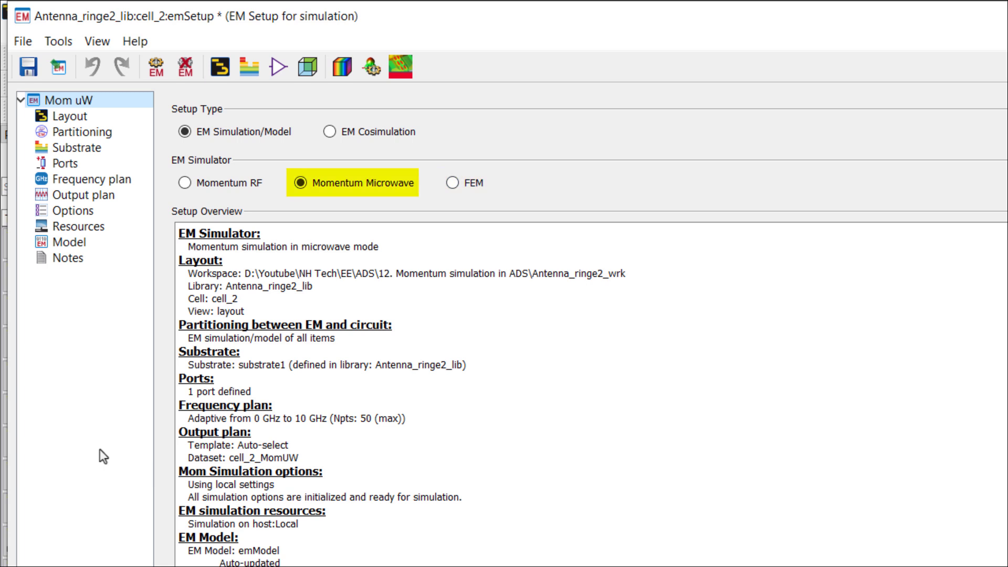
pyautogui.click(70, 116)
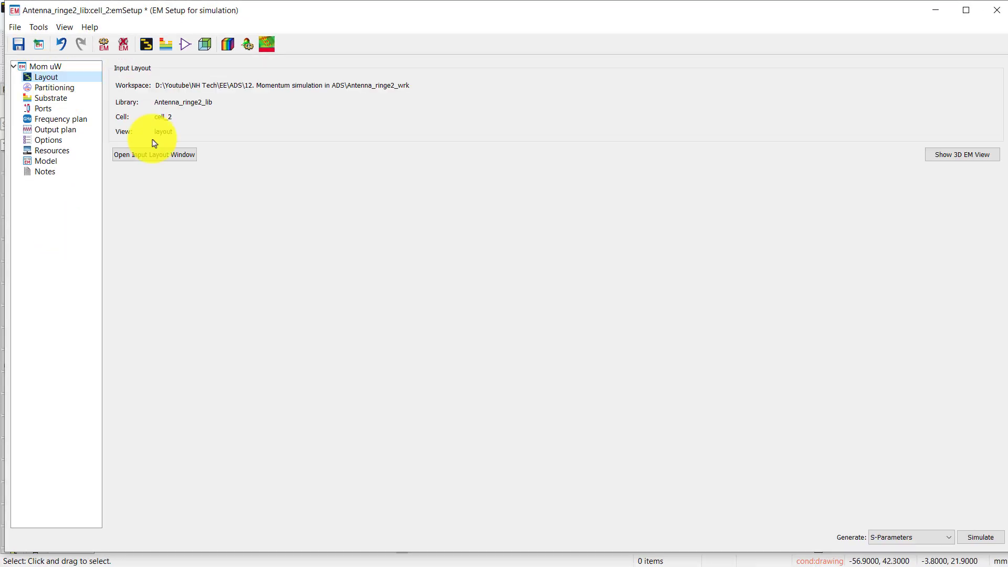
# Review the Layout, Partitioning, Substrate and Ports settings, including port P1
pyautogui.click(156, 154)
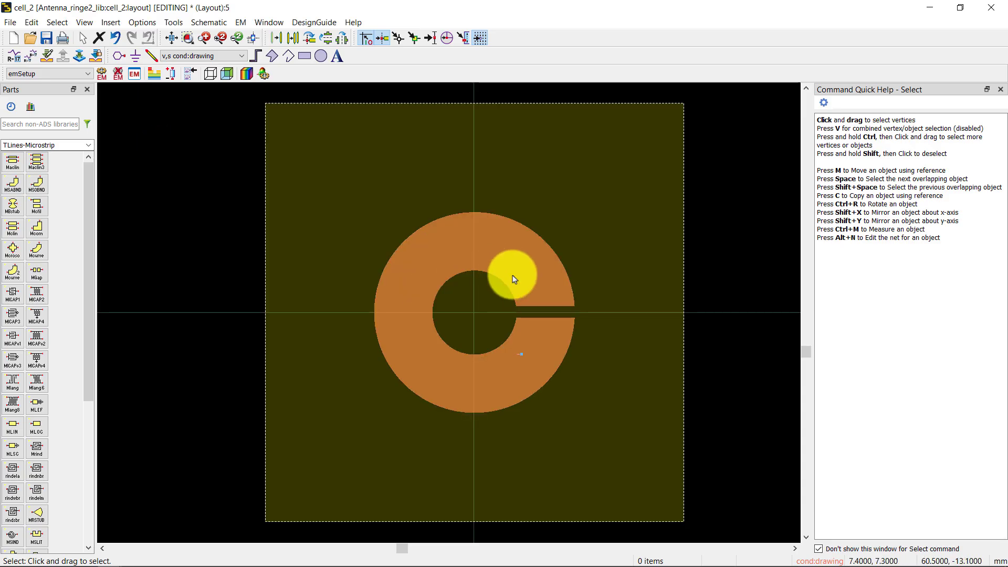
pyautogui.click(134, 73)
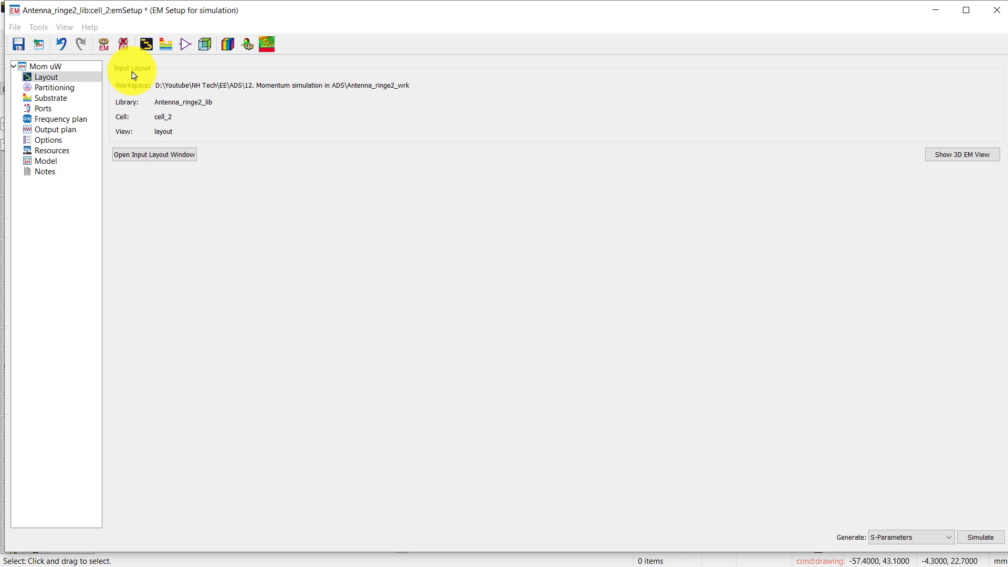
pyautogui.click(52, 90)
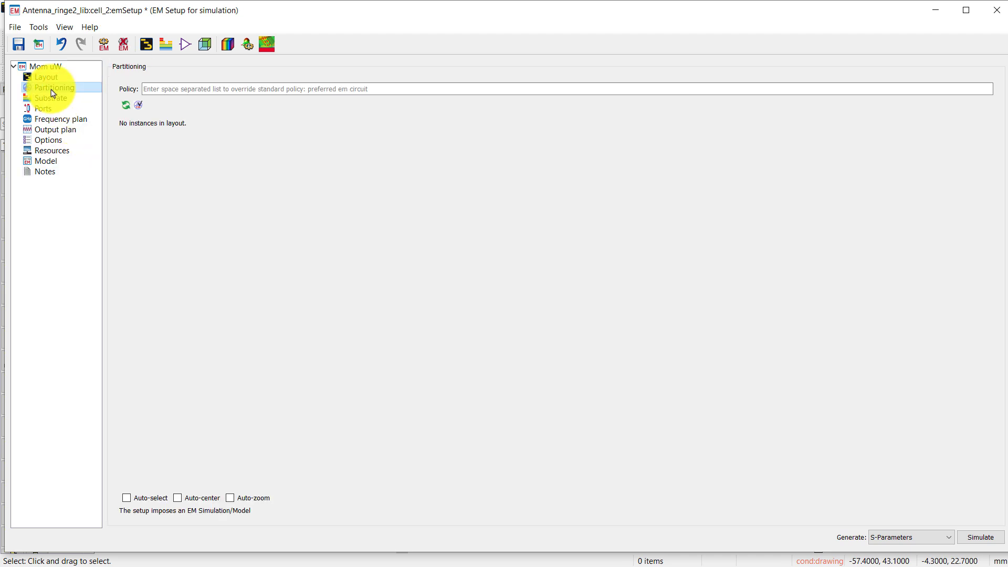
pyautogui.click(51, 100)
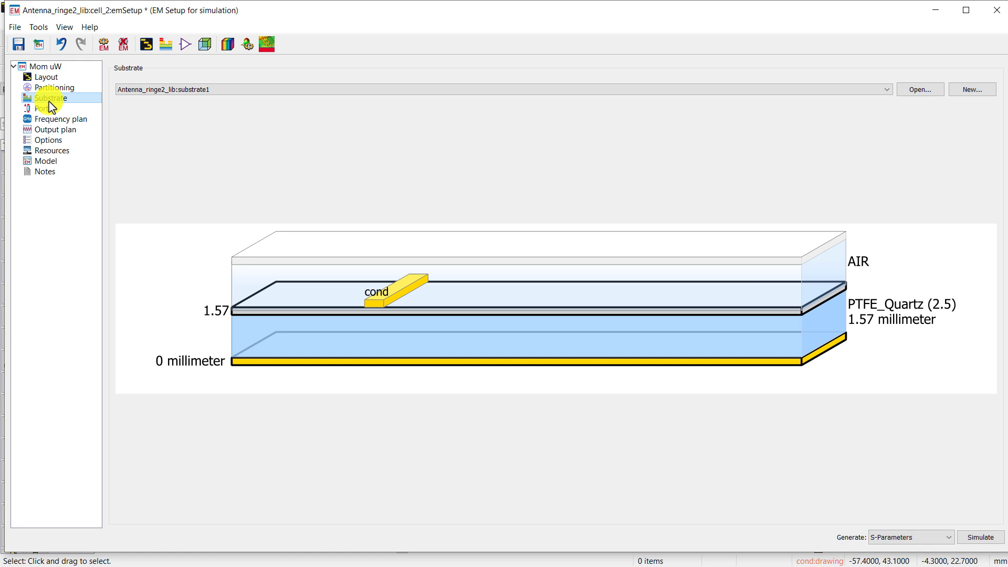
pyautogui.click(44, 112)
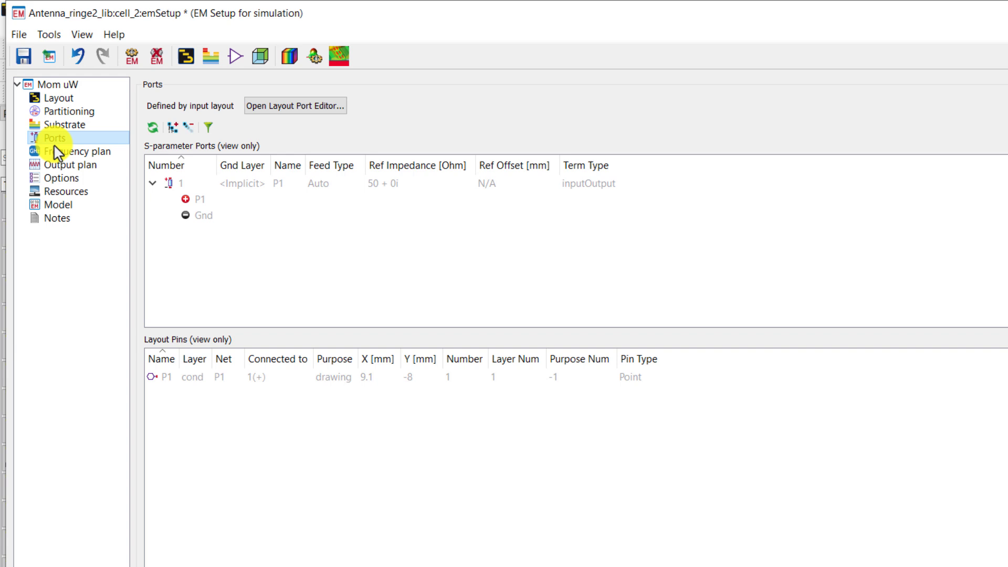
pyautogui.click(46, 120)
# Set the frequency plan to sweep from 0.5 GHz to 5 GHz, keeping Adaptive
pyautogui.doubleClick(270, 192)
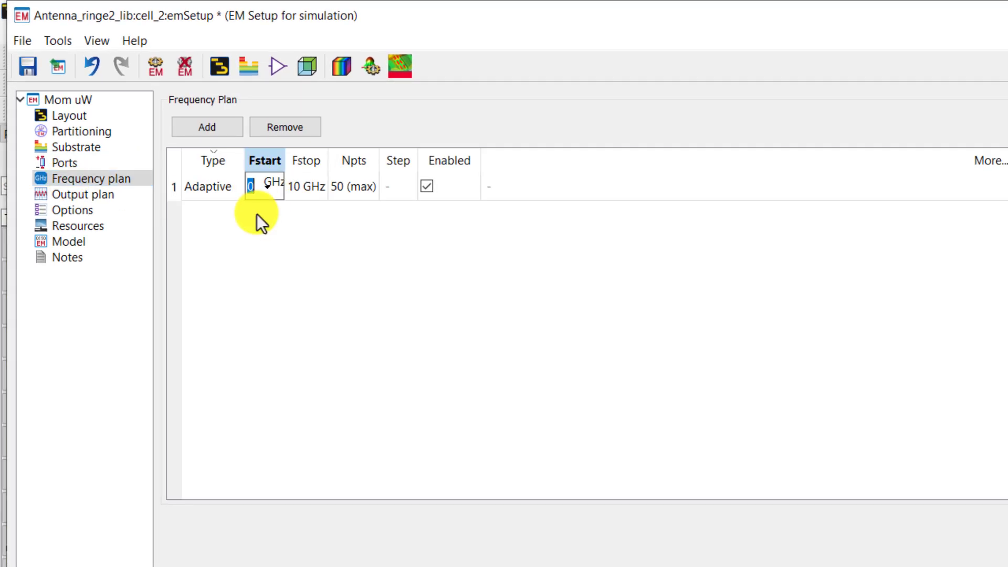
pyautogui.write('0.5')
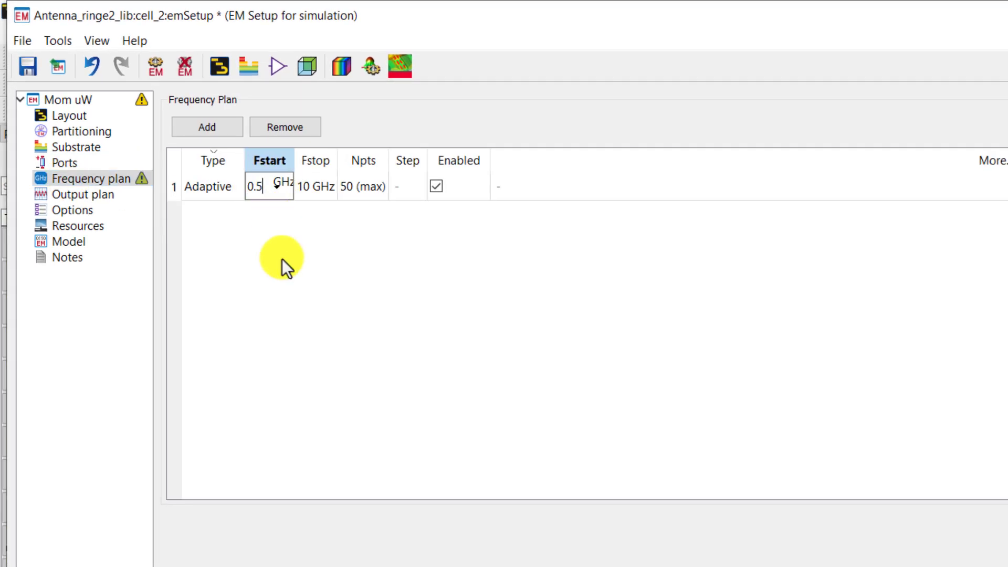
pyautogui.press('Return')
pyautogui.doubleClick(311, 190)
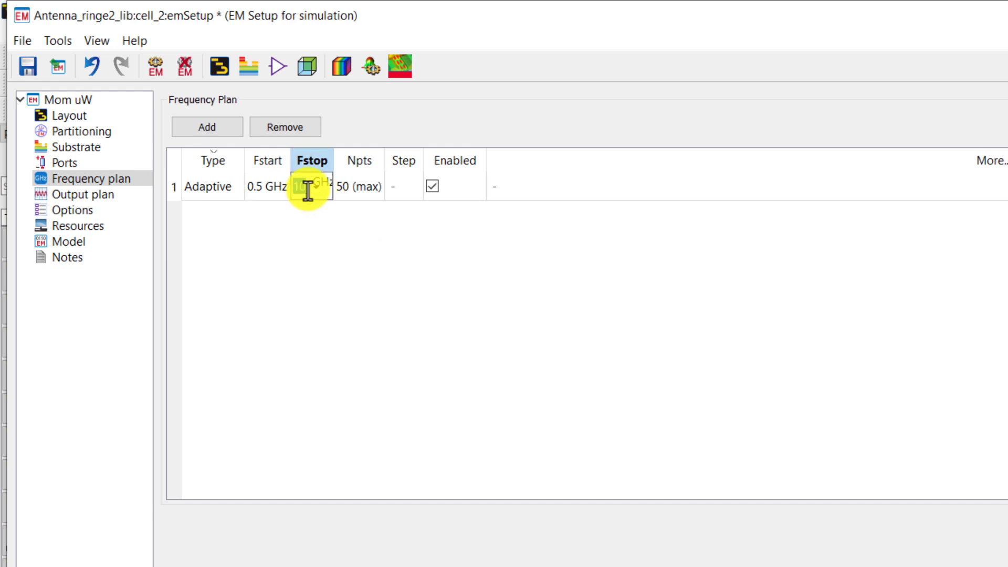
pyautogui.write('5')
pyautogui.press('Return')
pyautogui.doubleClick(221, 193)
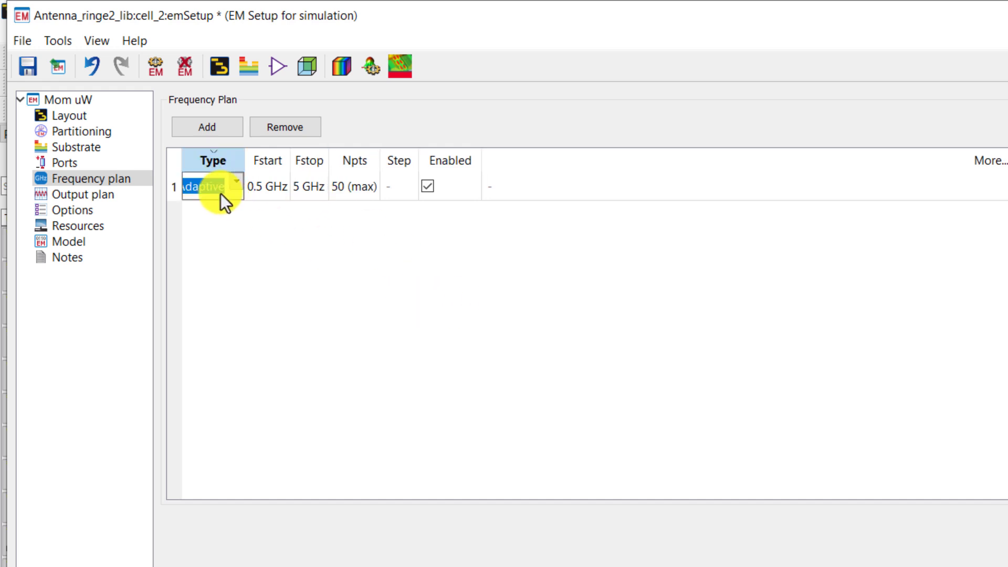
pyautogui.click(233, 187)
pyautogui.press('Down')
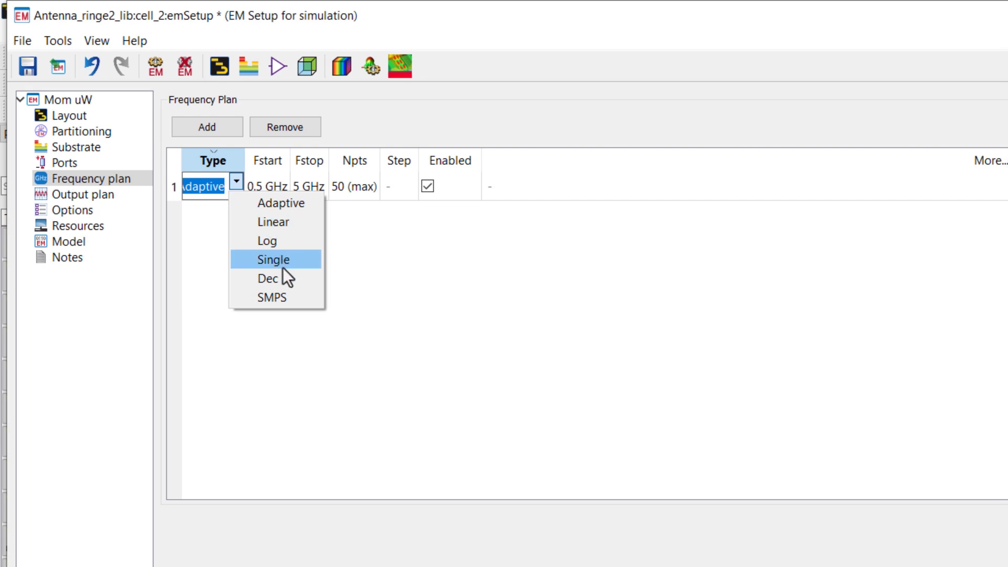
pyautogui.click(203, 231)
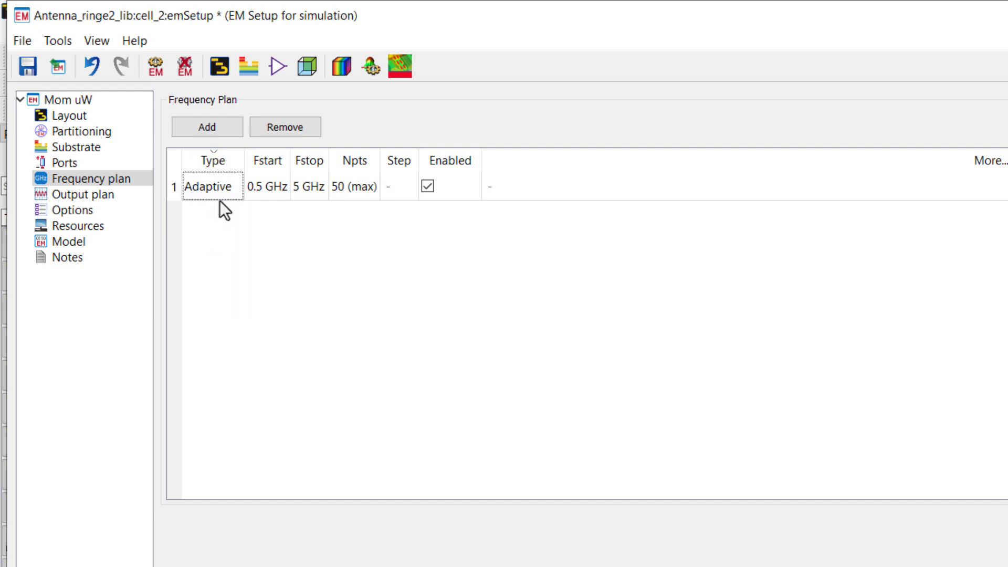
# Save currents for all generated frequencies, then show the Preprocessor and Mesh options
pyautogui.click(87, 193)
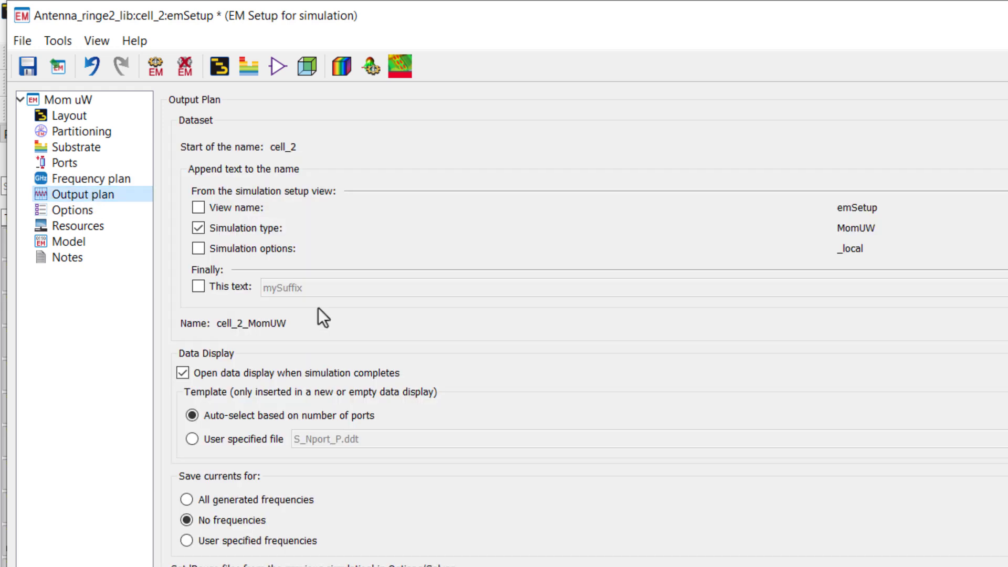
pyautogui.click(187, 500)
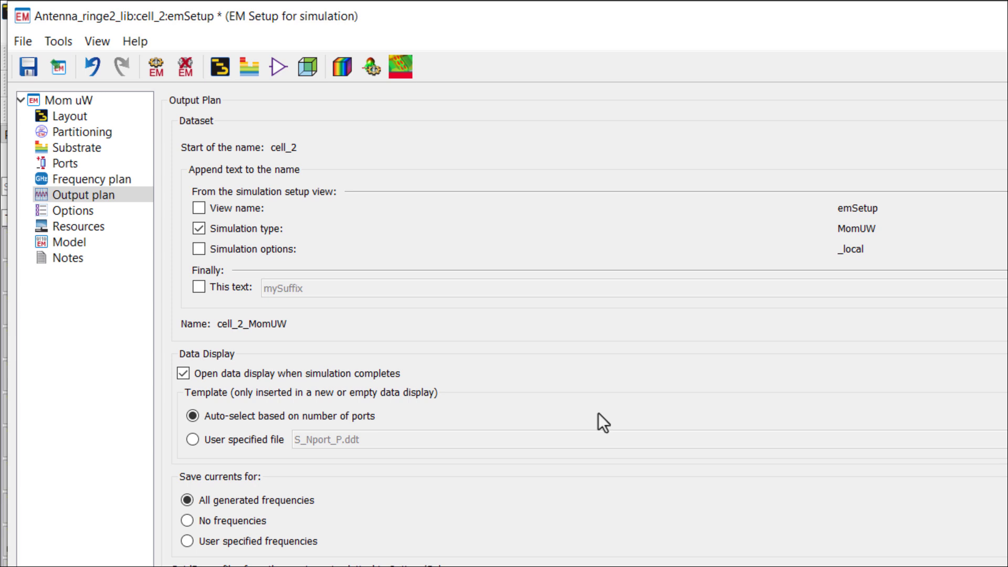
pyautogui.click(79, 209)
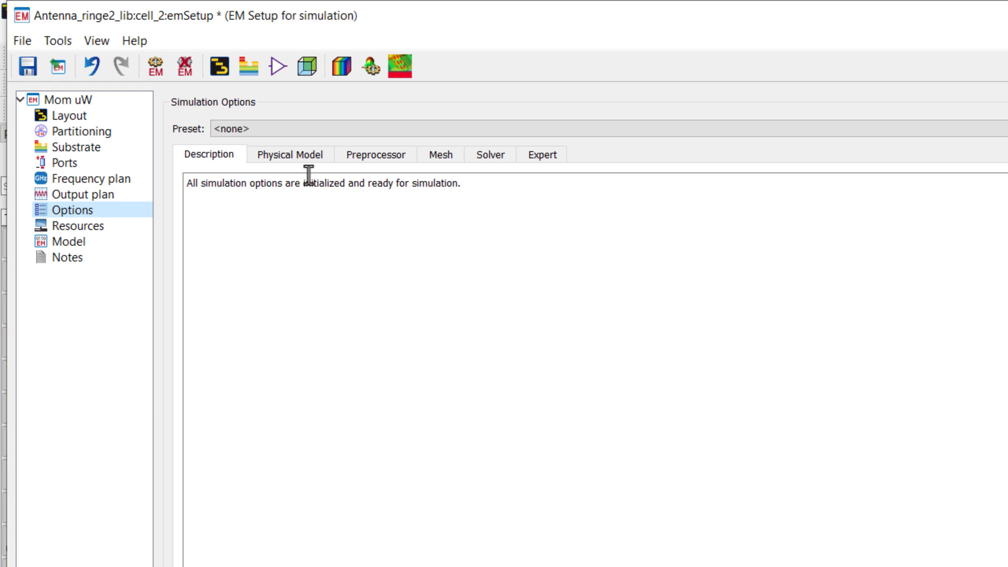
pyautogui.click(291, 160)
pyautogui.click(362, 158)
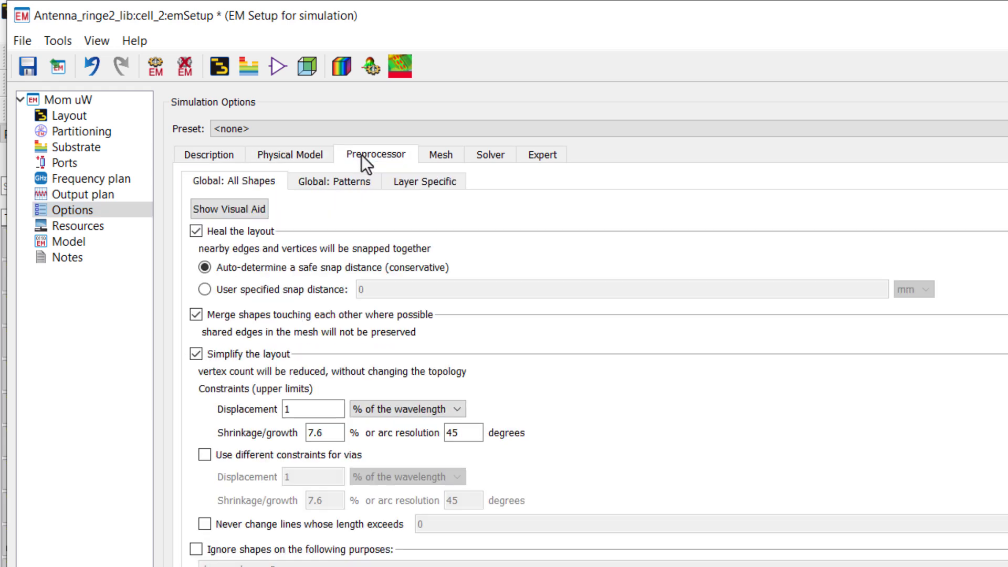
pyautogui.click(436, 153)
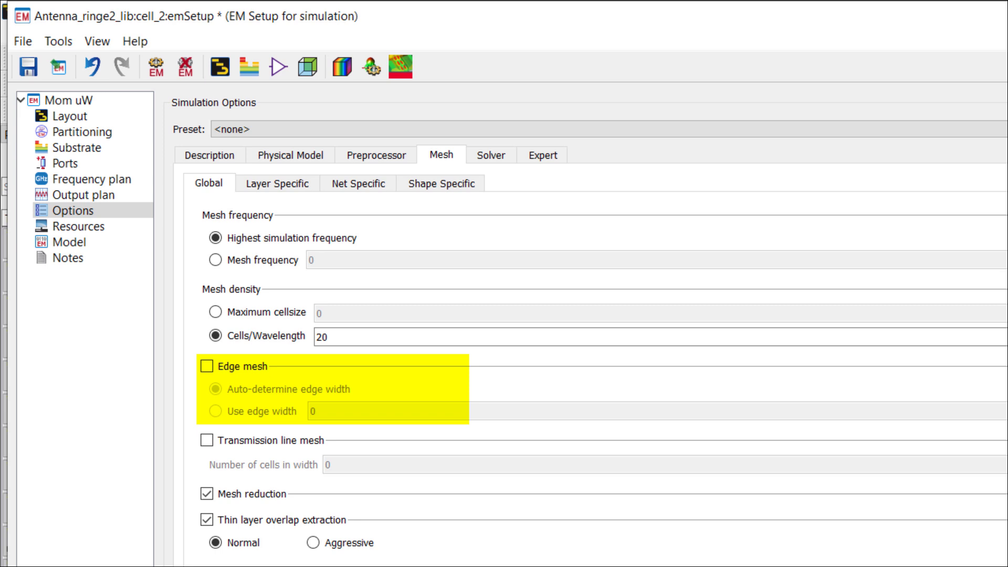
# Turn on edge meshing, review Resources, Model and Notes, then save and close the setup
pyautogui.click(207, 366)
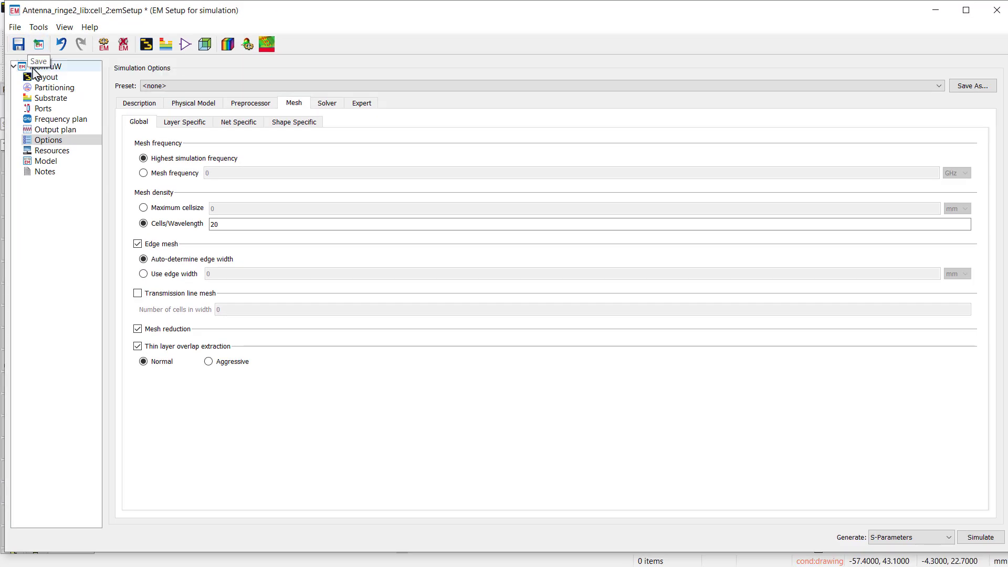
pyautogui.click(50, 151)
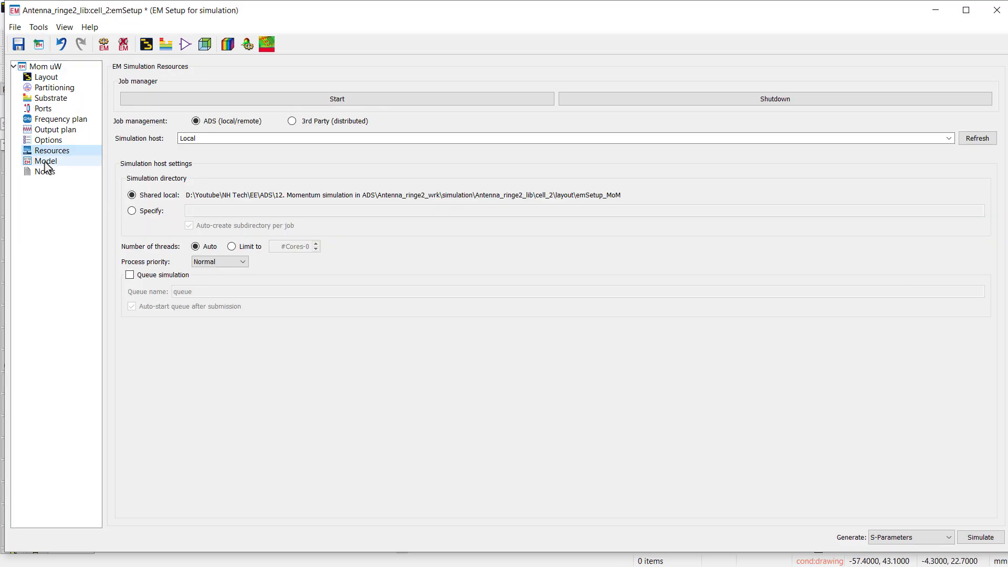
pyautogui.click(46, 162)
pyautogui.click(45, 173)
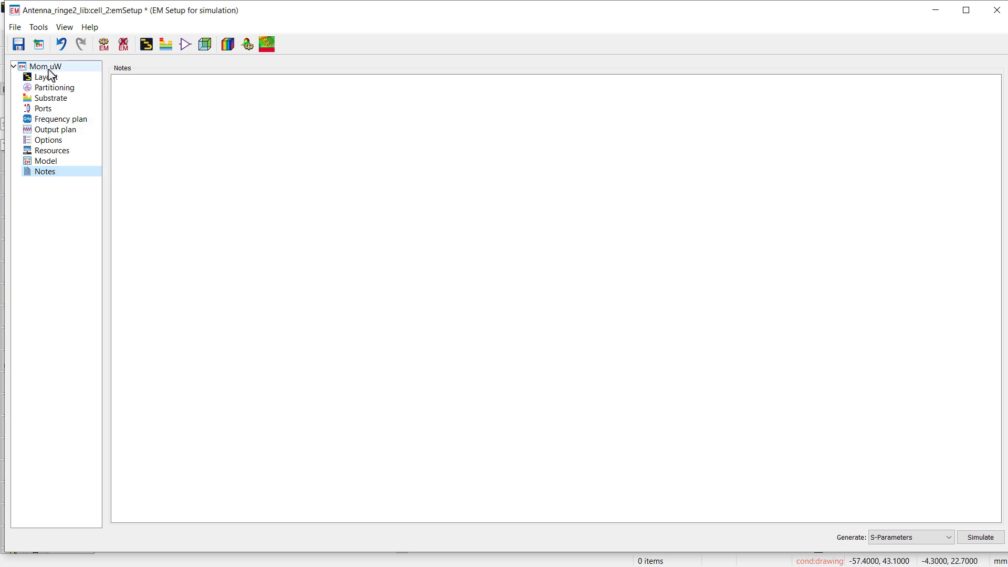
pyautogui.click(18, 45)
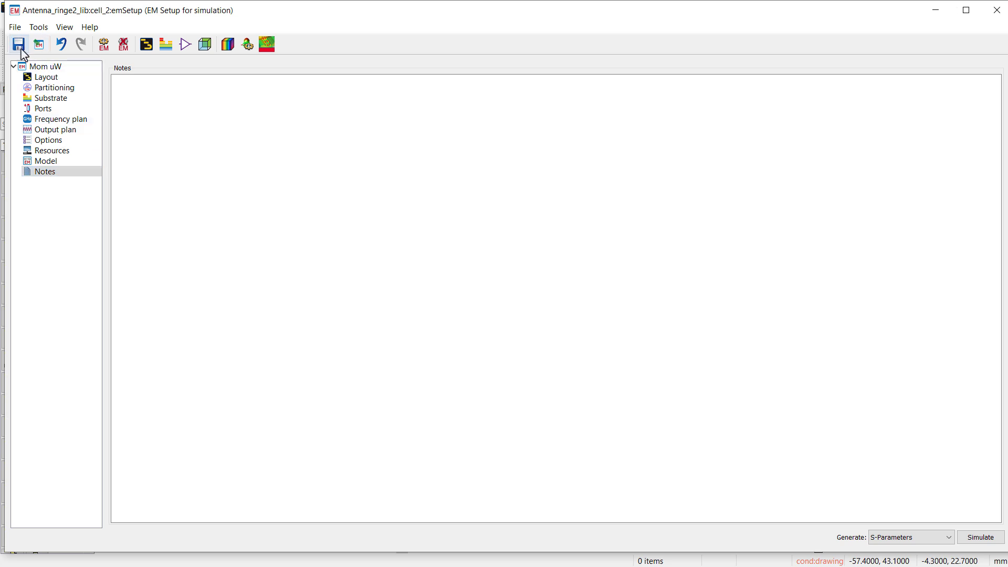
pyautogui.click(997, 10)
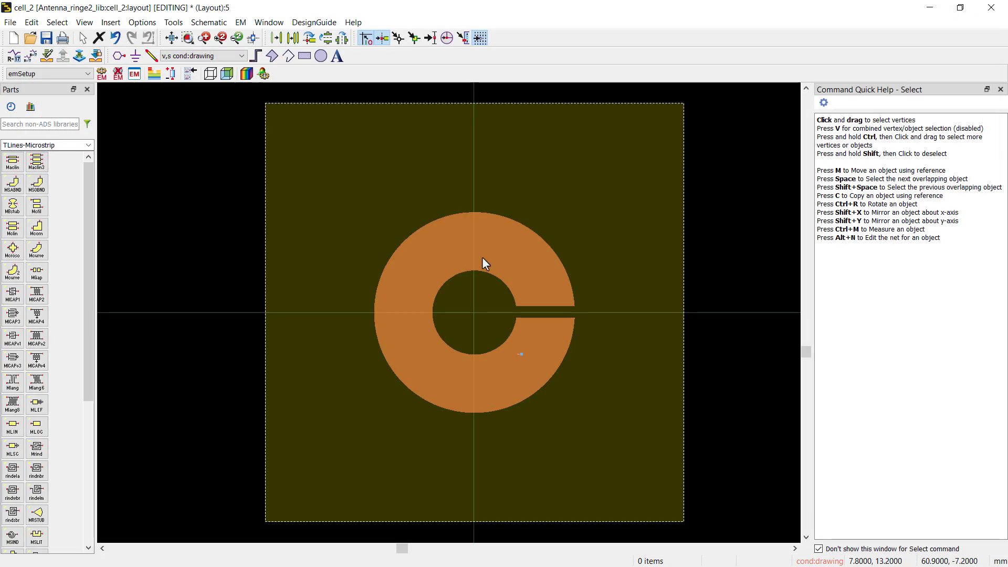
# Run the Momentum simulation and maximize the S11 Mag/Phase data display
pyautogui.click(102, 75)
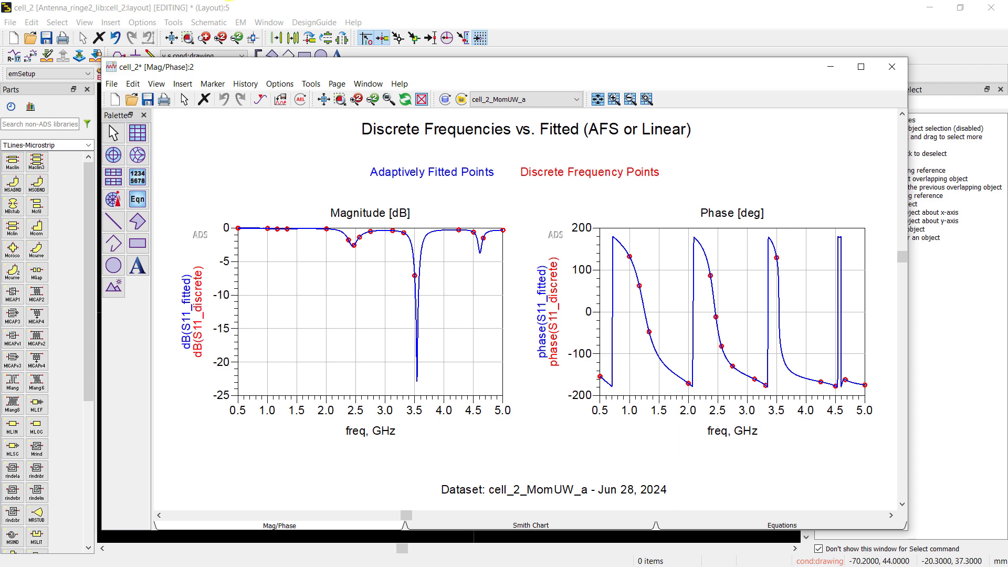
pyautogui.click(855, 66)
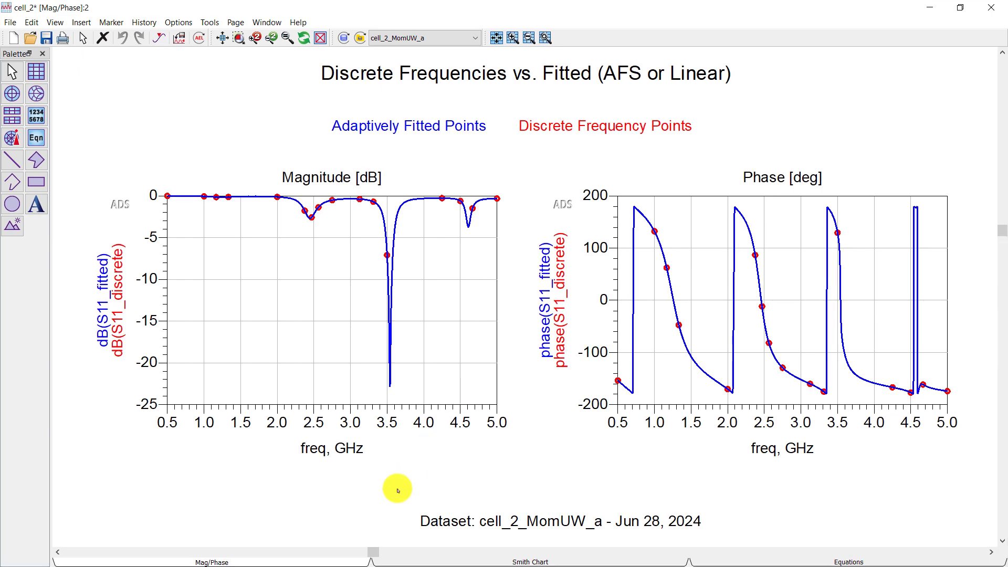
# Close the S11 data display and the job log, then launch Momentum's post-processing visualization
pyautogui.click(992, 8)
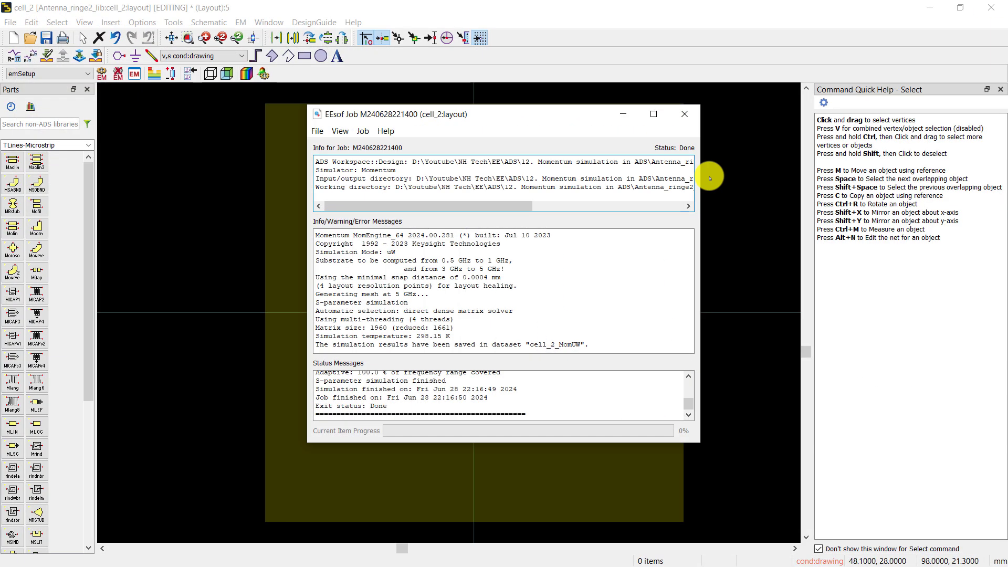
pyautogui.click(685, 113)
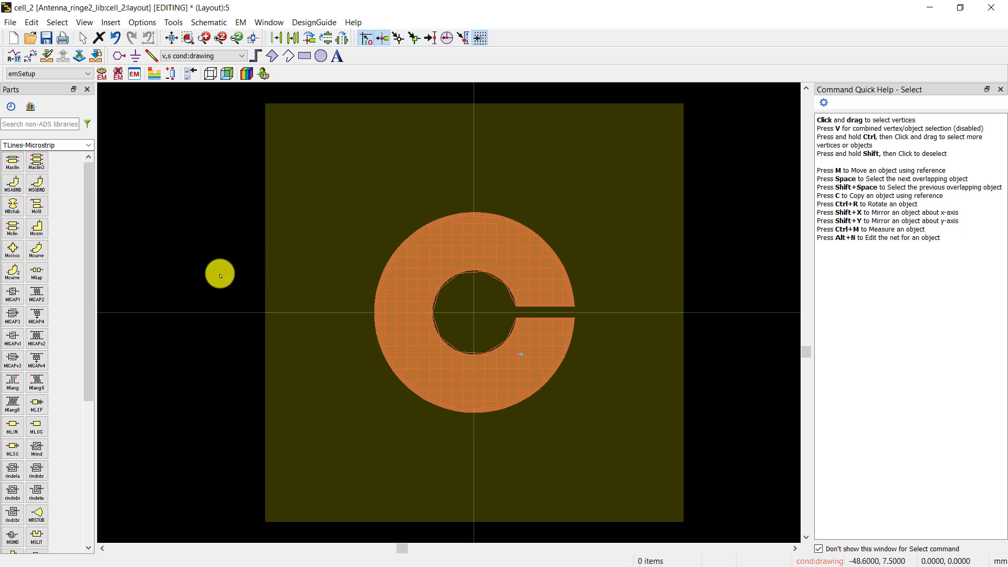
pyautogui.click(241, 22)
pyautogui.moveTo(282, 226)
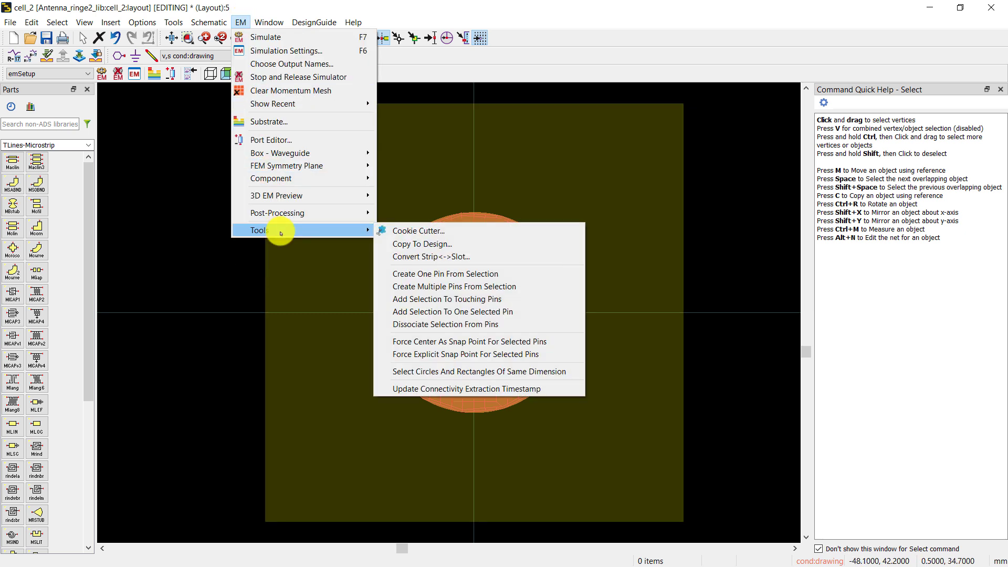
pyautogui.moveTo(315, 216)
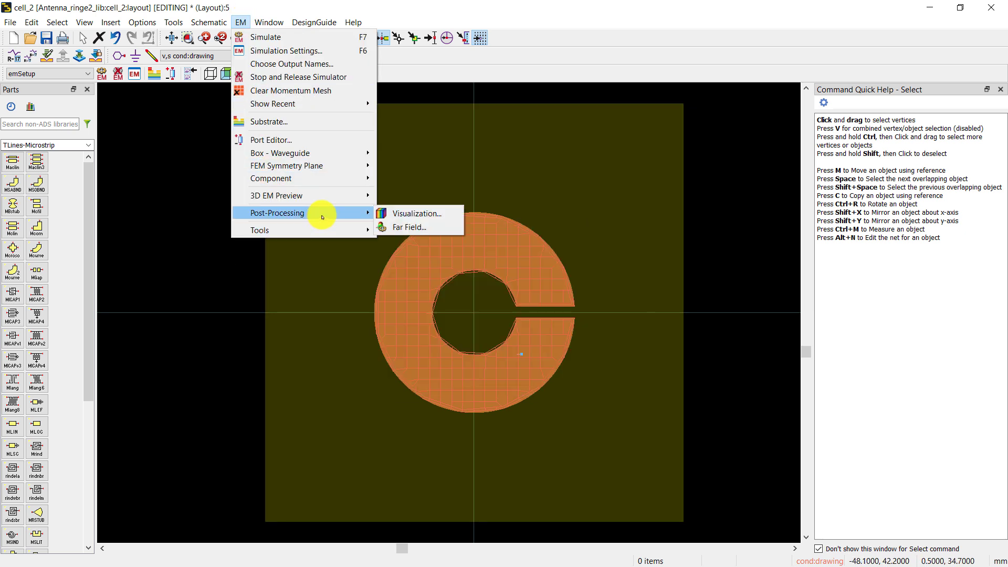
pyautogui.click(416, 217)
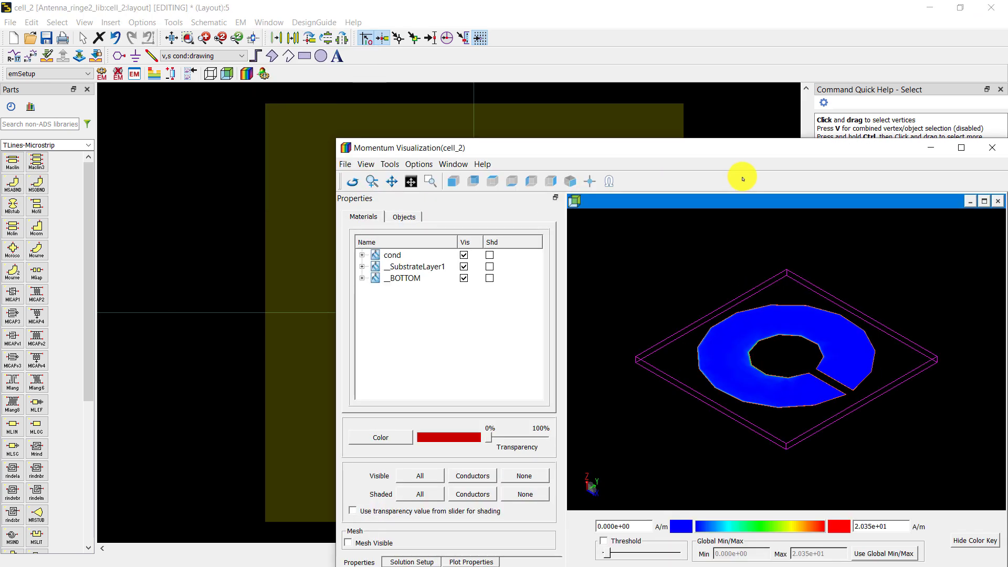
# Maximize the visualization window and show Port 1 surface currents at 3.3125 GHz
pyautogui.moveTo(693, 151); pyautogui.dragTo(487, 117)
pyautogui.doubleClick(486, 118)
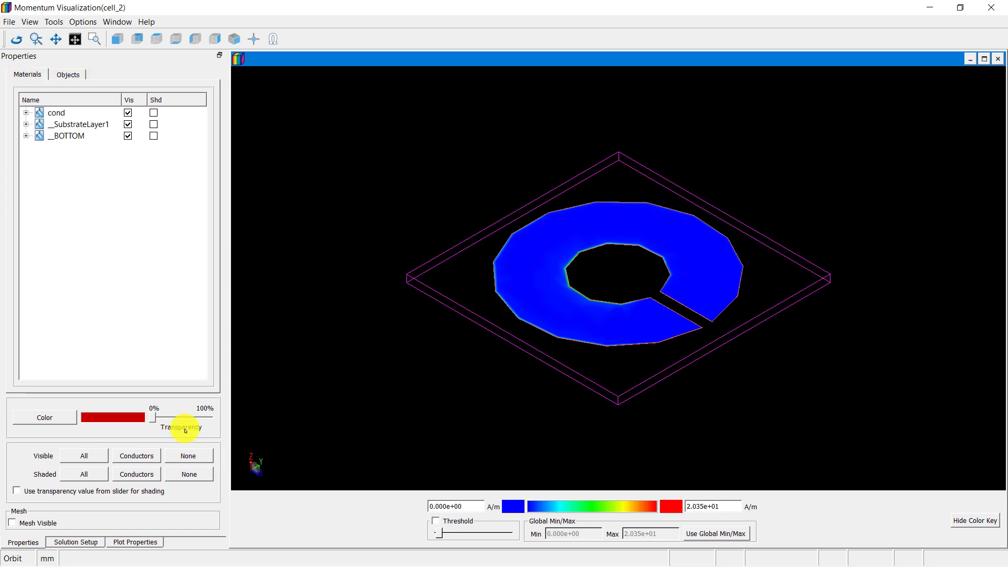
pyautogui.click(88, 543)
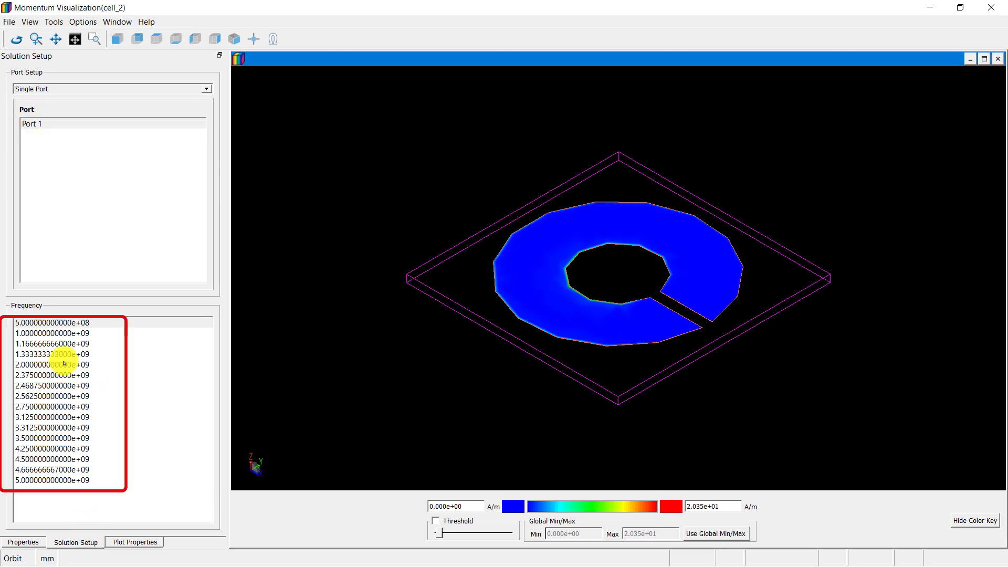
pyautogui.click(40, 428)
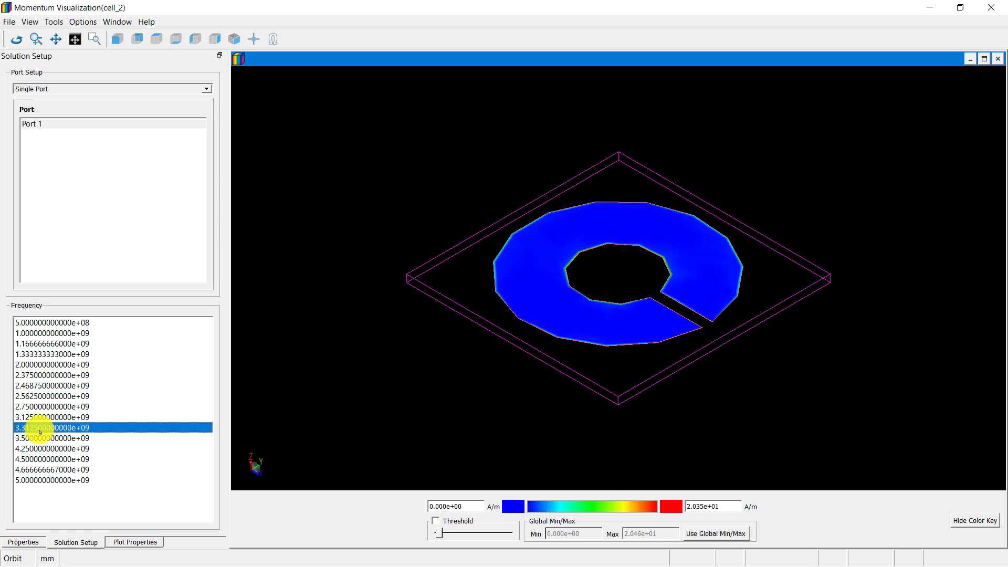
pyautogui.click(143, 541)
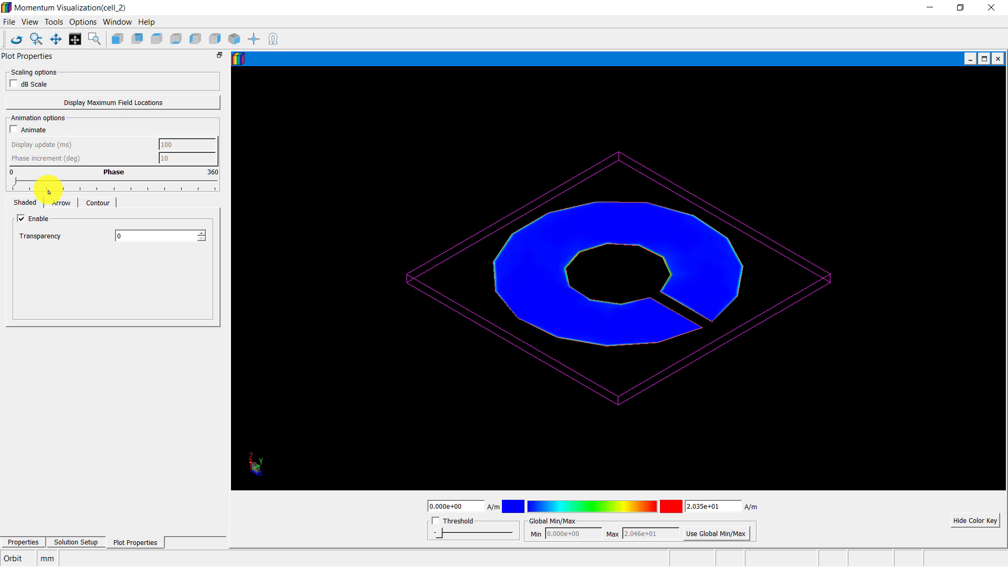
# Animate the current, enable current arrows with size 1, and switch to 2.75 GHz
pyautogui.click(15, 130)
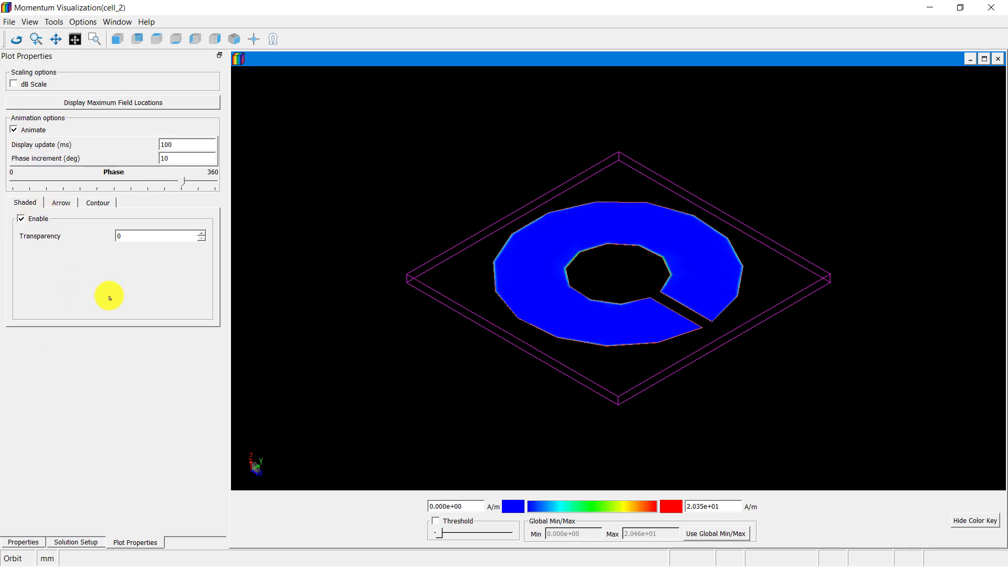
pyautogui.click(59, 205)
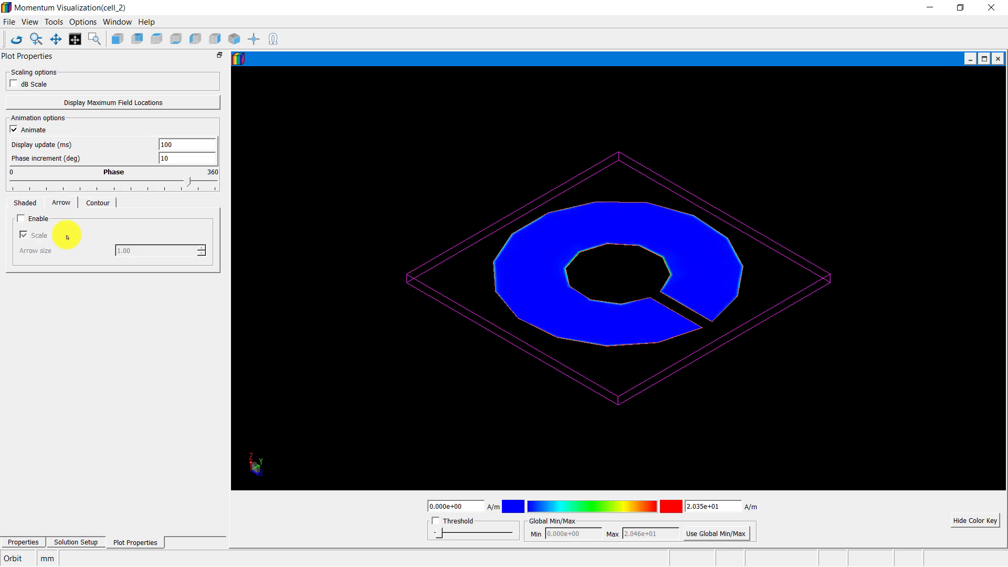
pyautogui.click(21, 219)
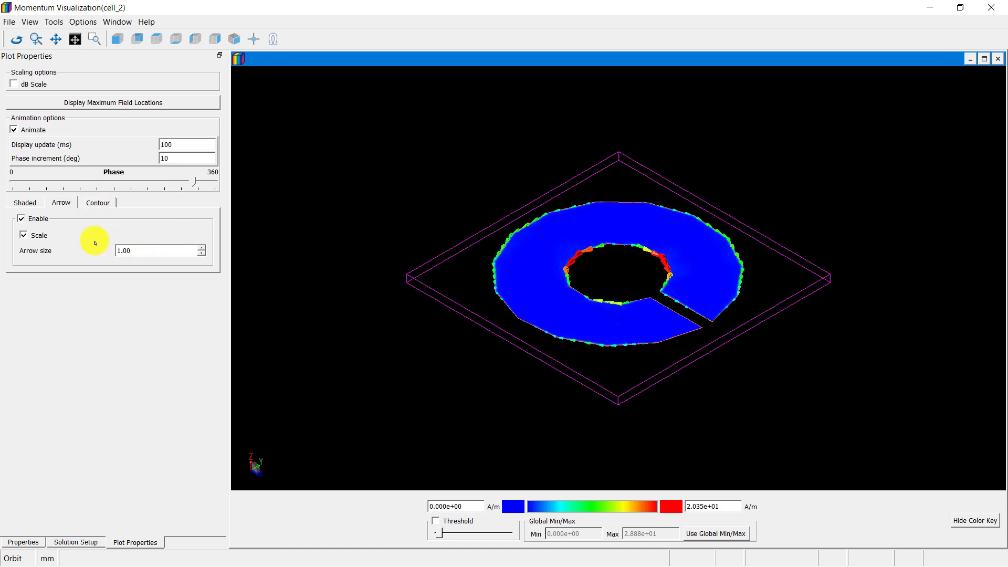
pyautogui.moveTo(149, 253); pyautogui.dragTo(99, 250)
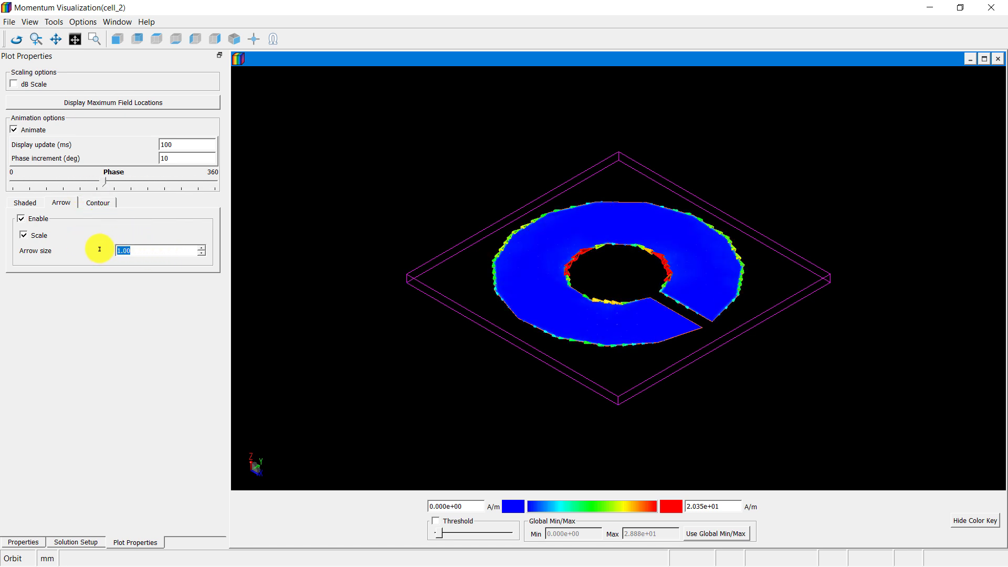
pyautogui.write('1')
pyautogui.click(68, 542)
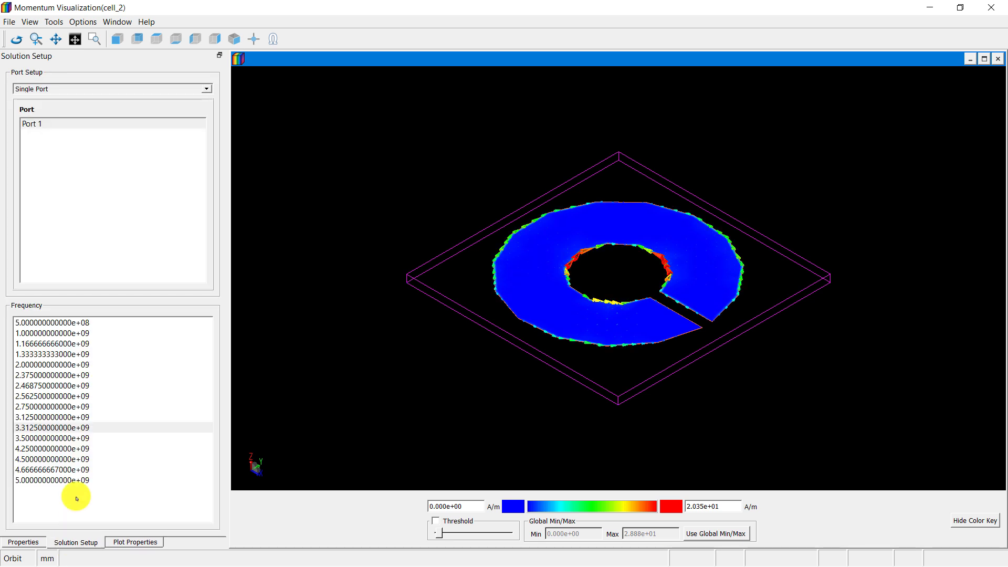
pyautogui.click(58, 407)
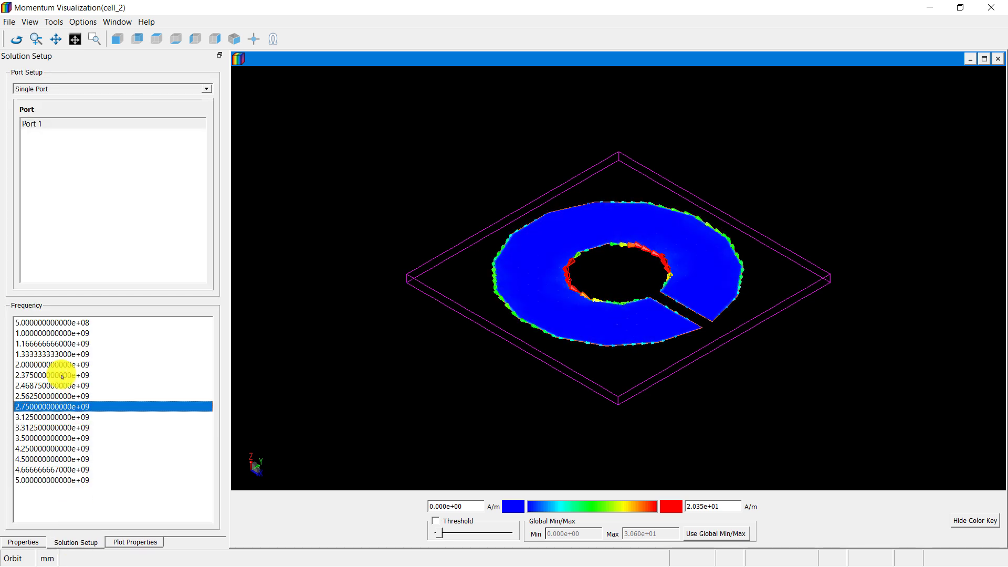